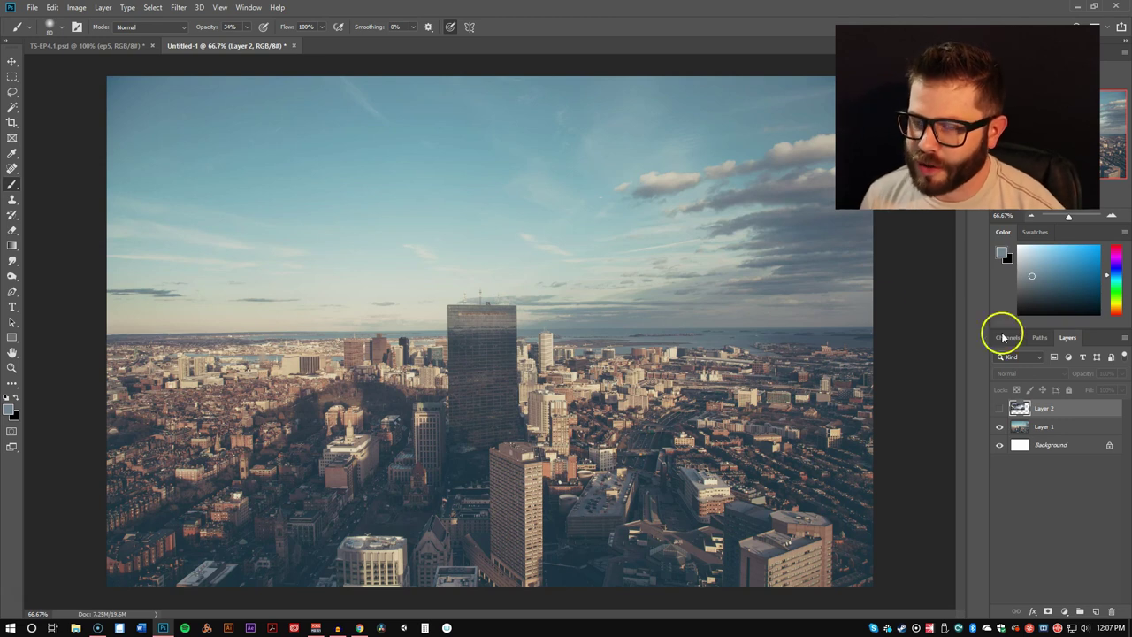
Run a Google search for 'hoax photos' from the browser's address bar.
left_click(360, 628)
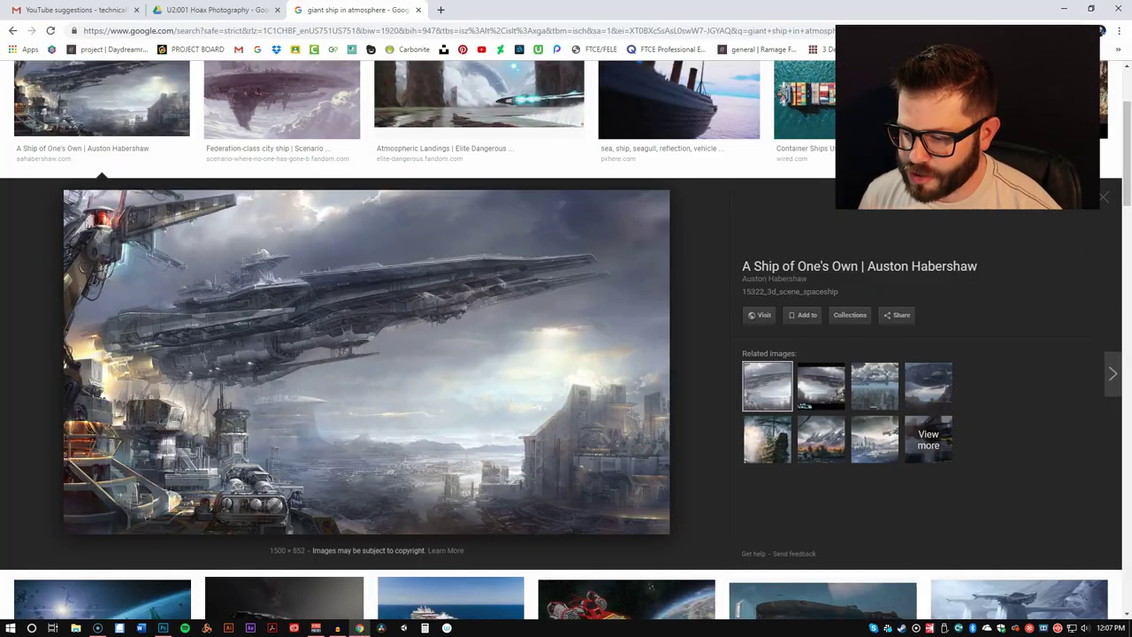
left_click(445, 32)
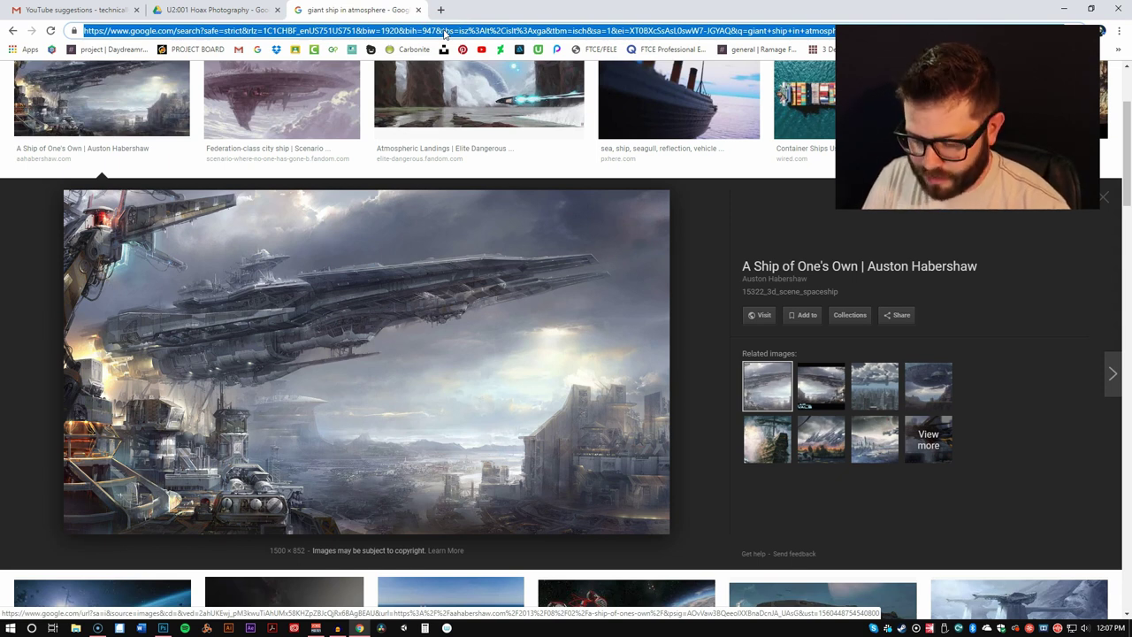
type("oax photos")
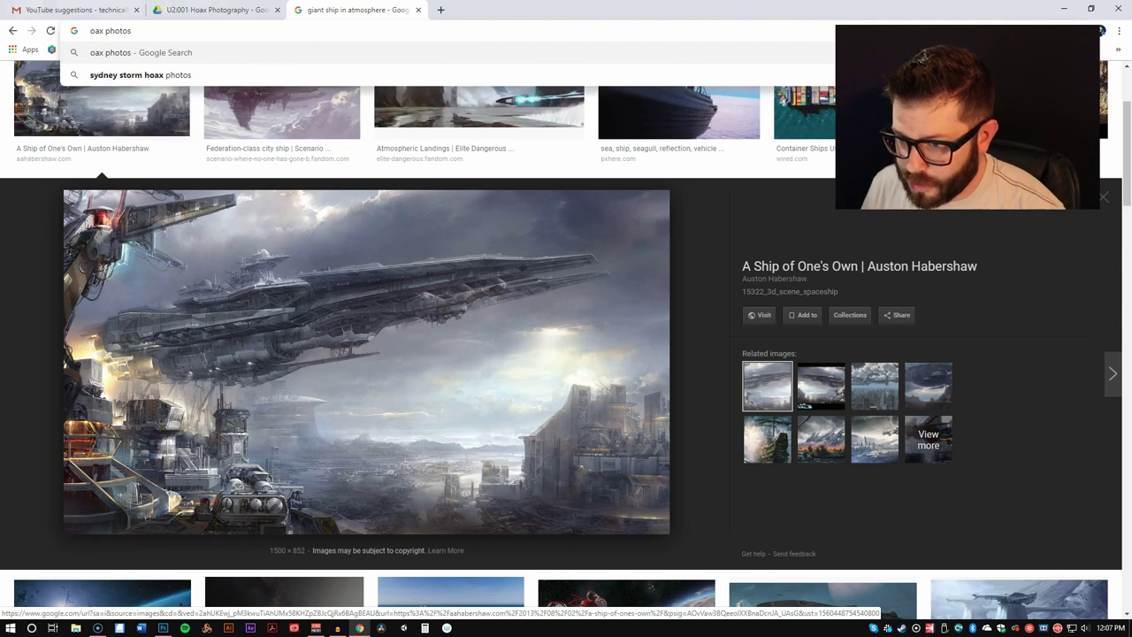
left_click(91, 31)
type("h")
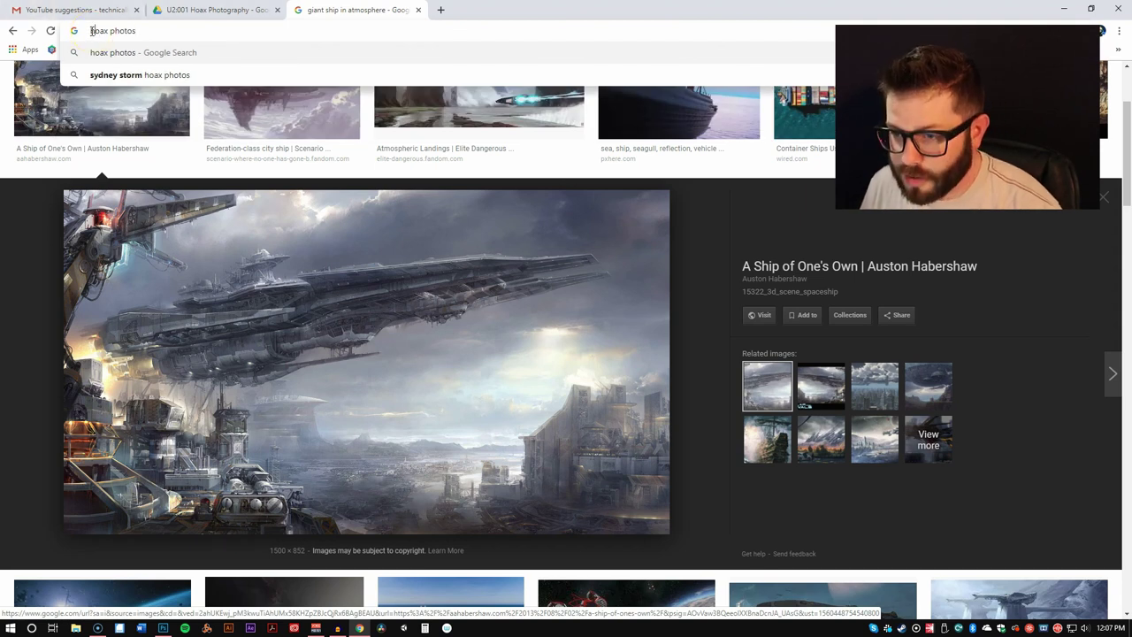
key("Return")
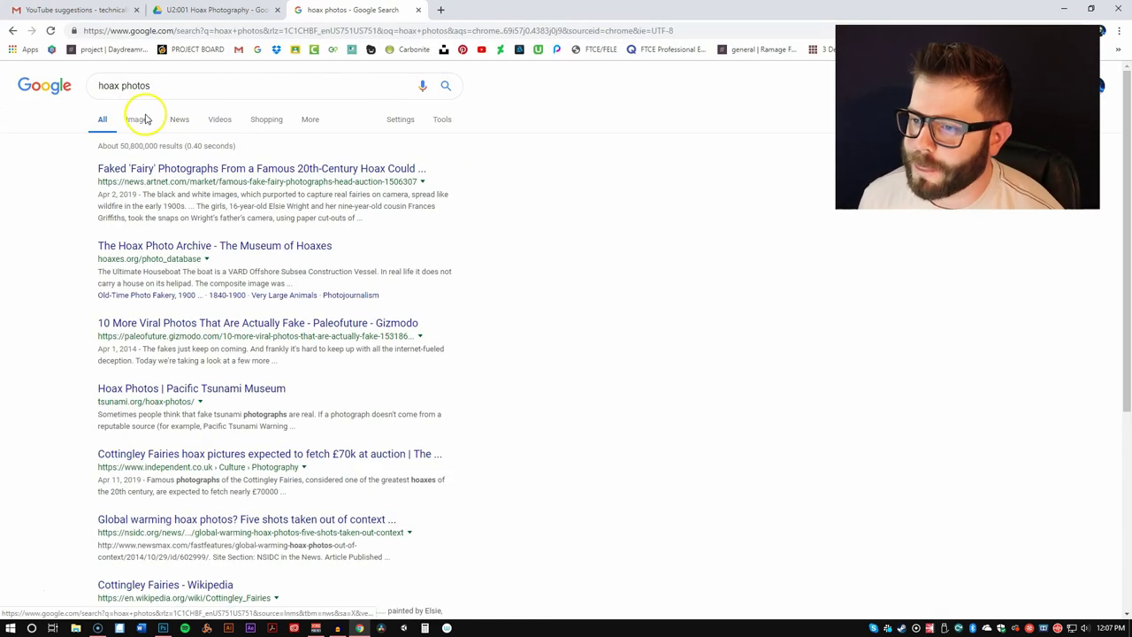
Switch to Image results and preview the fairy photograph and fish skull hoax images.
left_click(142, 120)
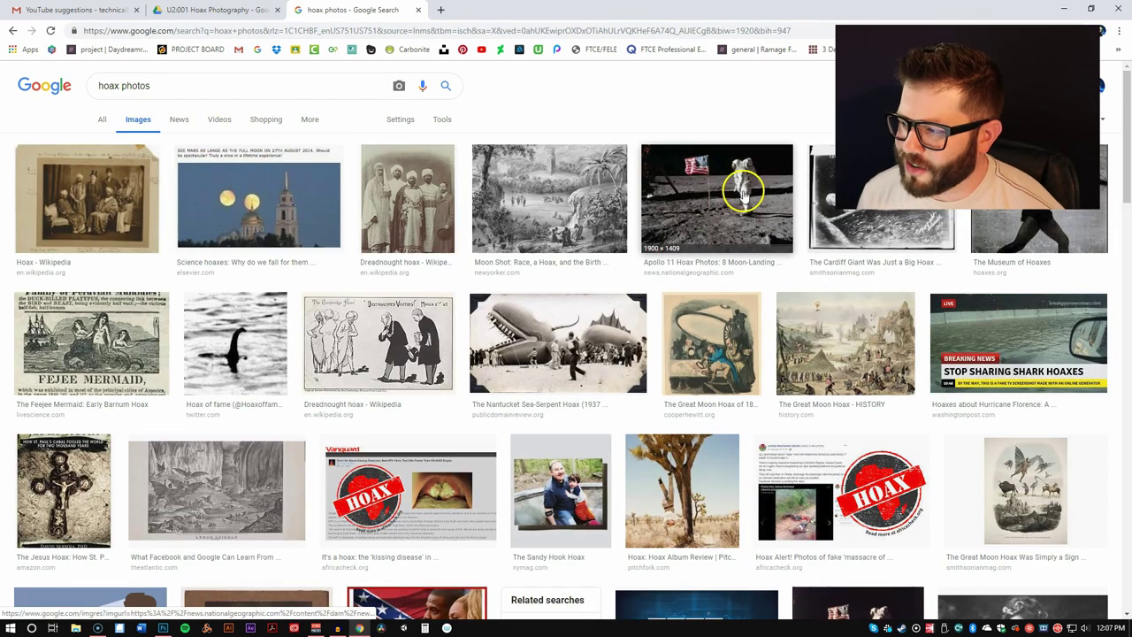
scroll(320, 199, "down", 2)
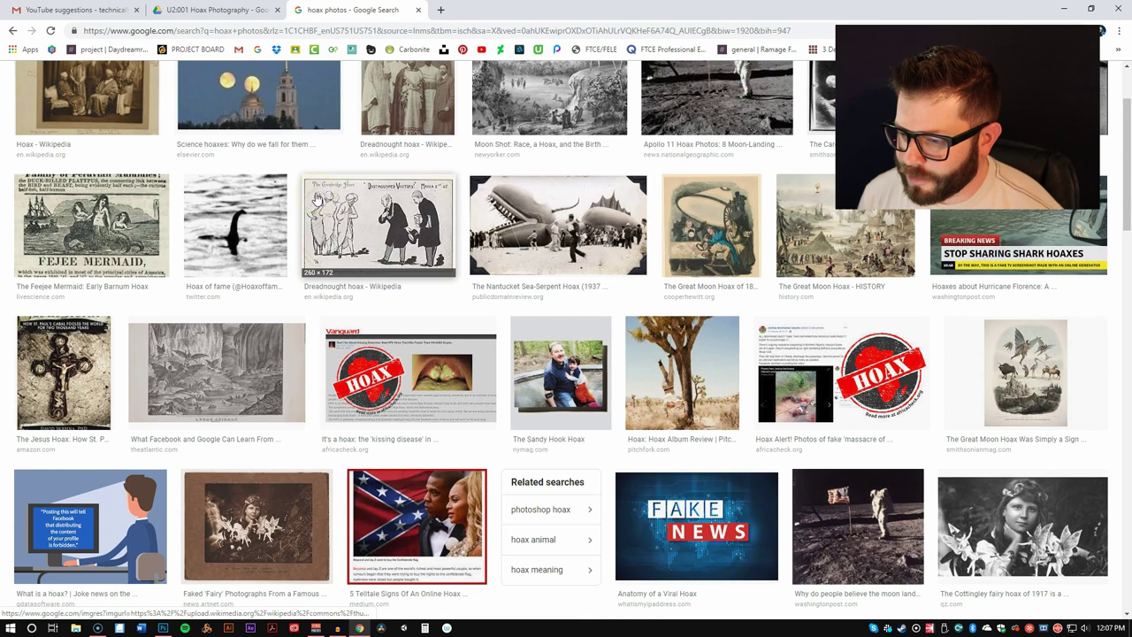
left_click(257, 528)
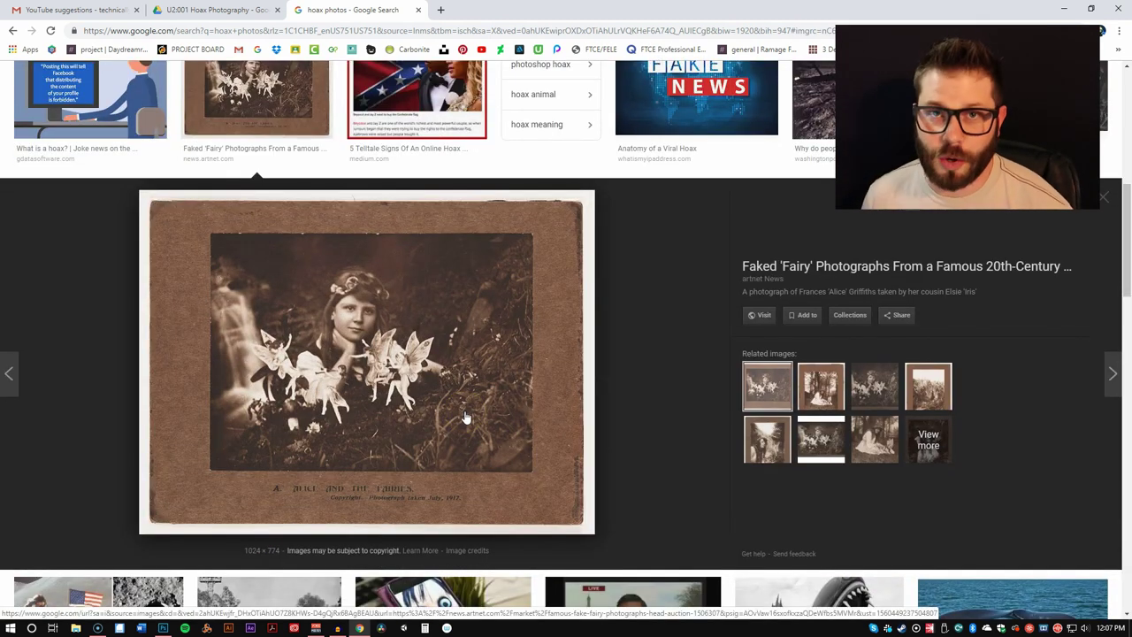
left_click(573, 387)
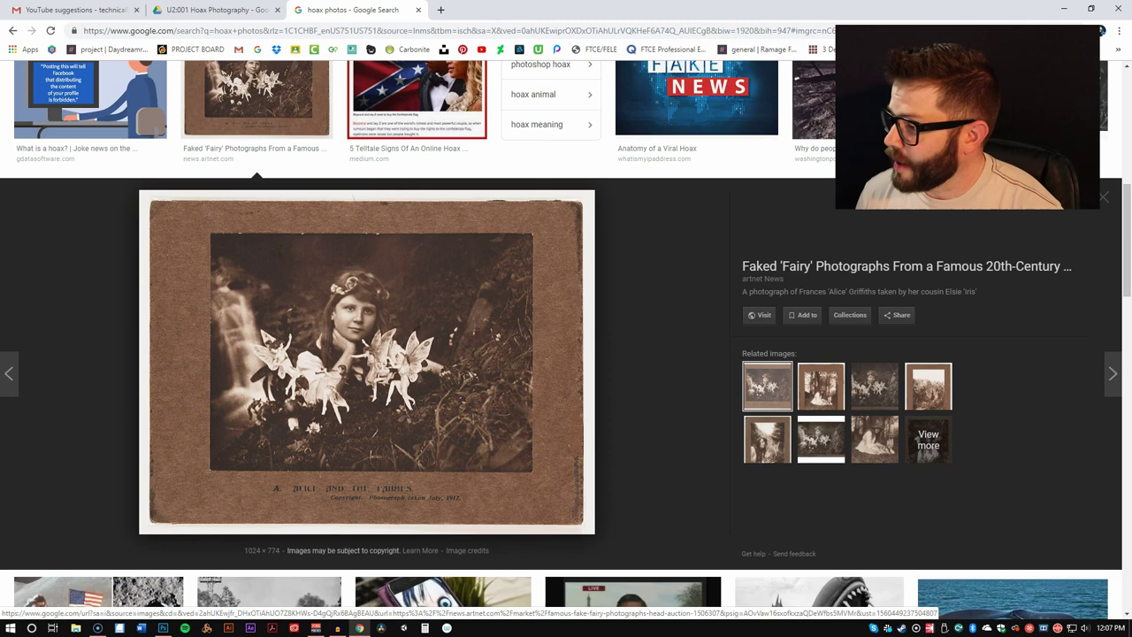
scroll(796, 177, "down", 6)
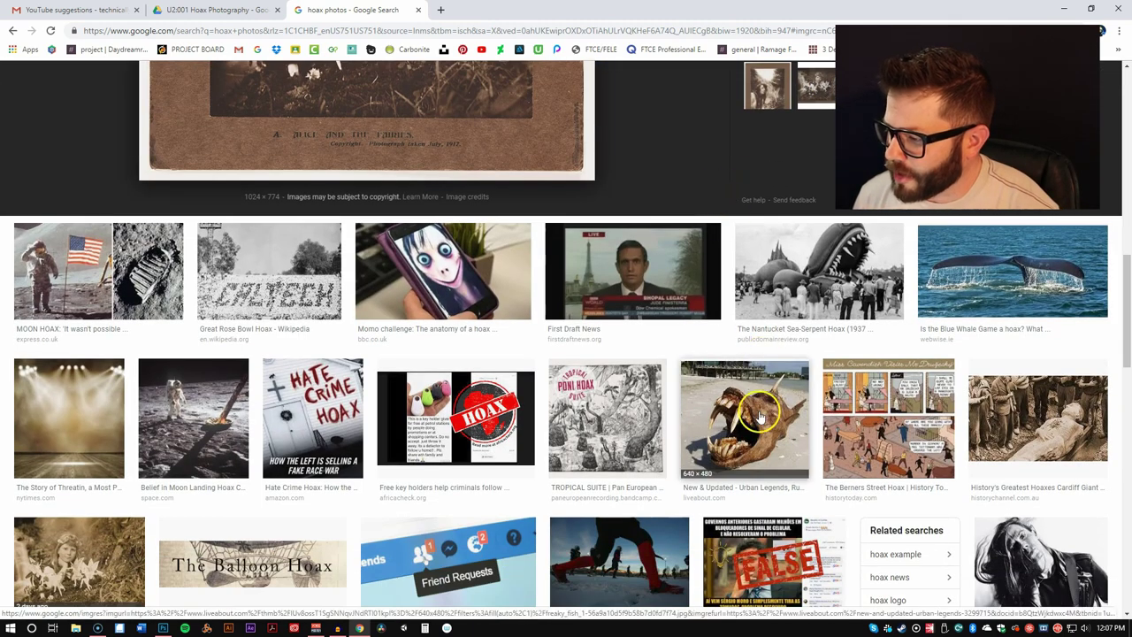
left_click(748, 411)
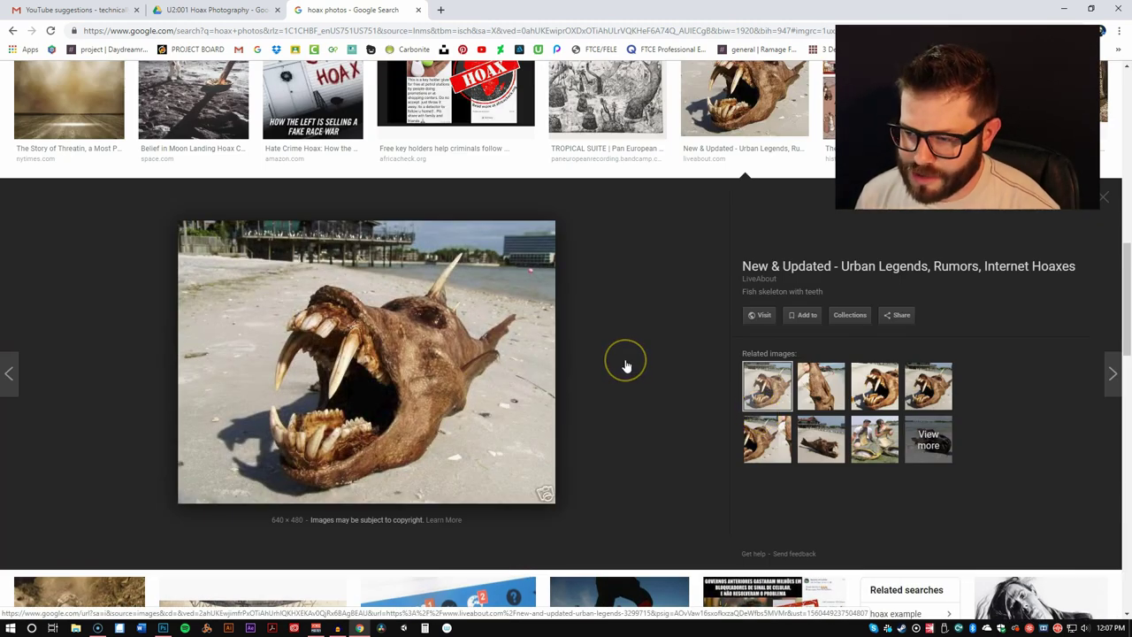
scroll(655, 357, "up", 3)
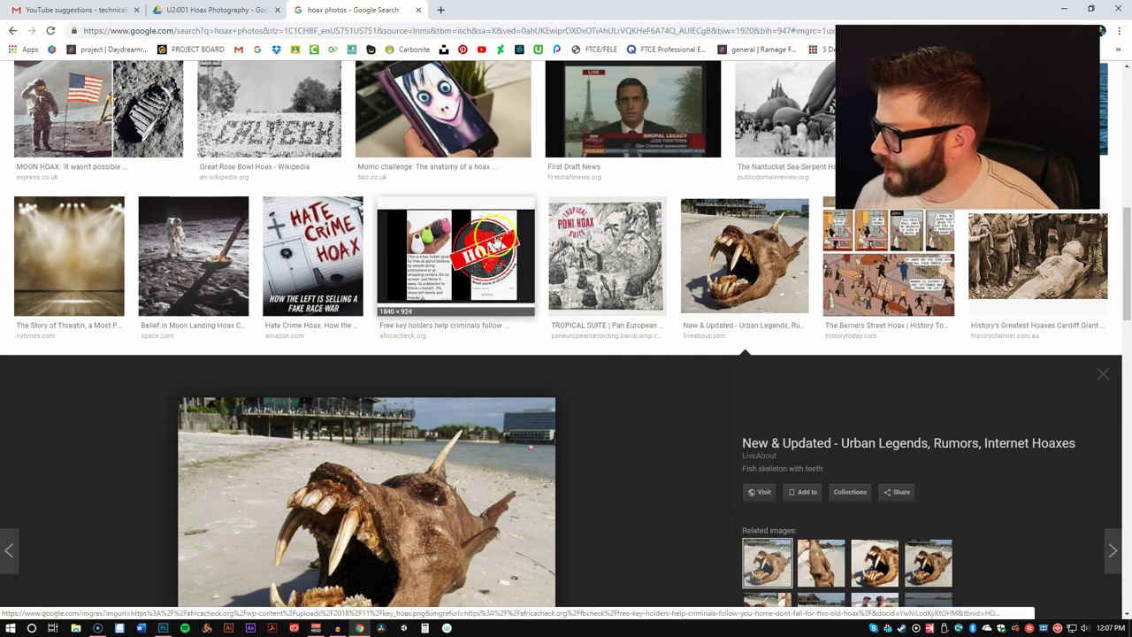
Preview 'Hoax Photo Test: Level One' and another image, then close the tab and minimize Chrome.
scroll(272, 193, "down", 2)
scroll(269, 192, "down", 5)
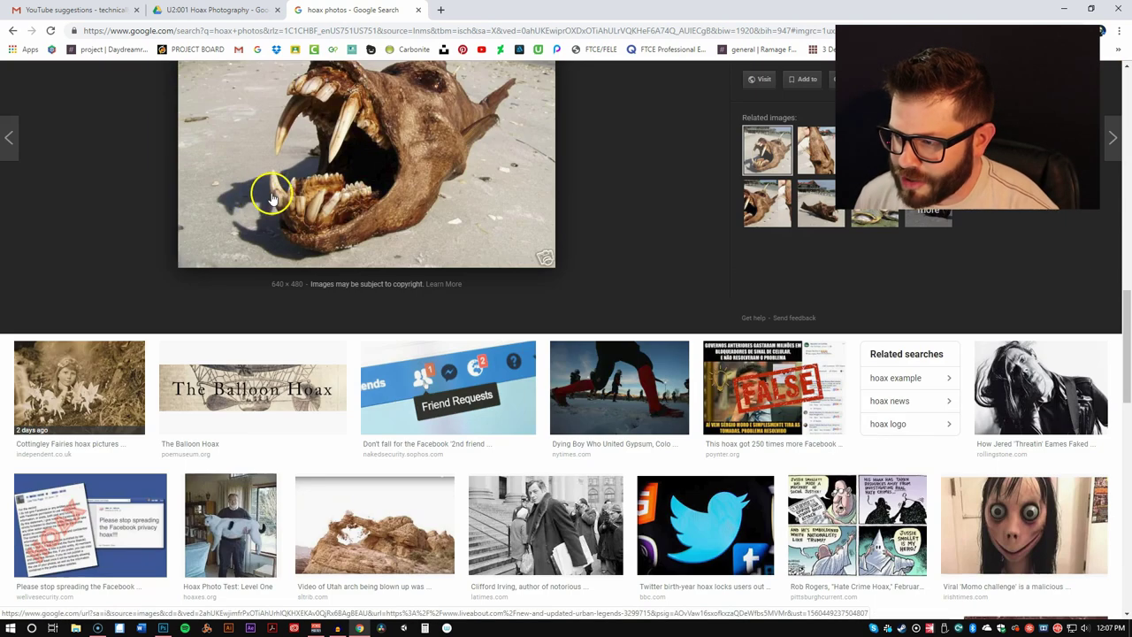
scroll(257, 203, "down", 4)
scroll(249, 216, "down", 3)
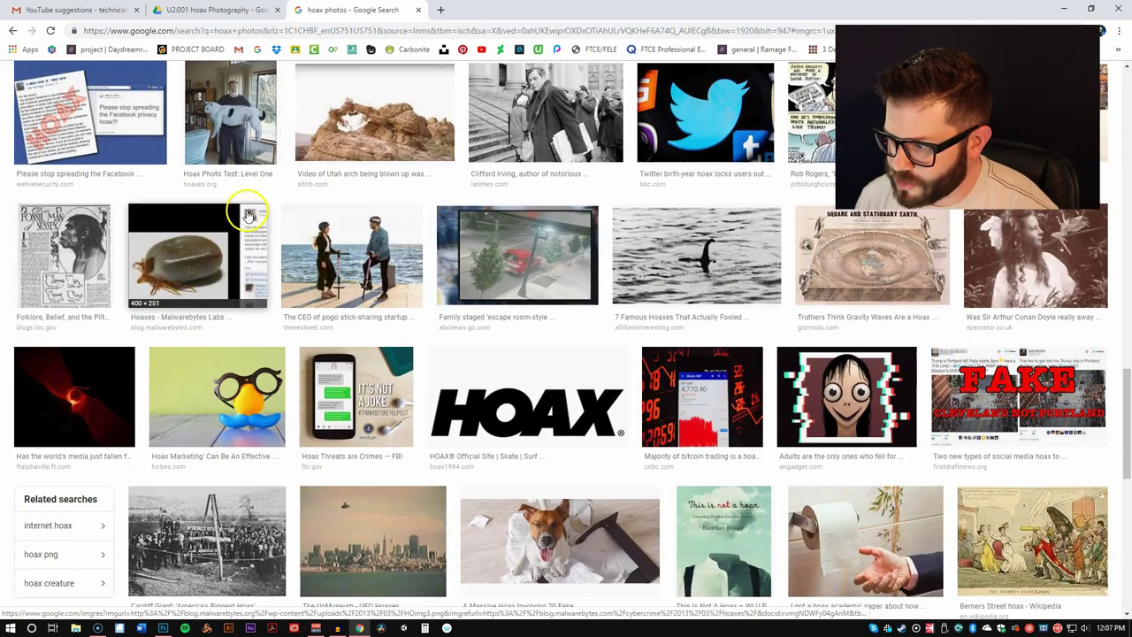
left_click(235, 139)
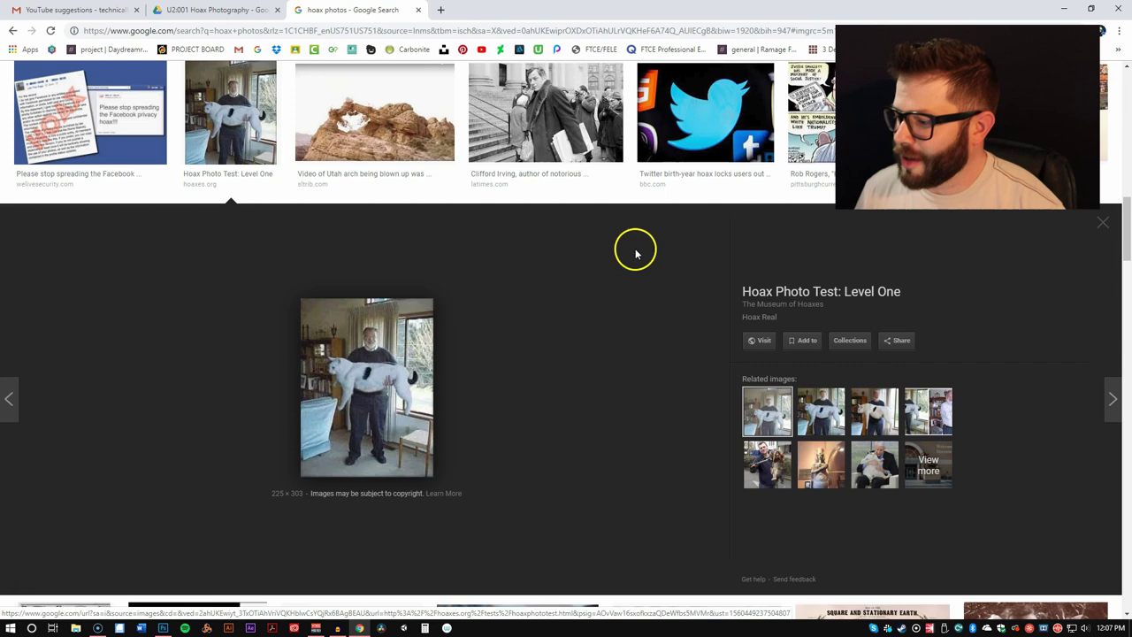
scroll(625, 253, "down", 5)
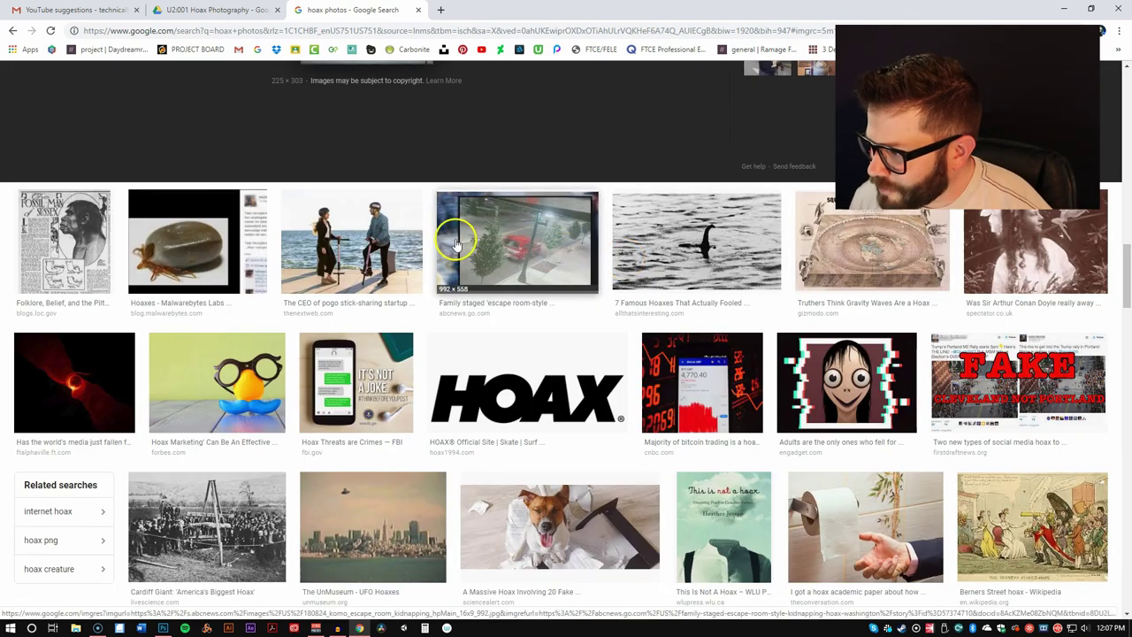
left_click(372, 246)
scroll(460, 257, "down", 10)
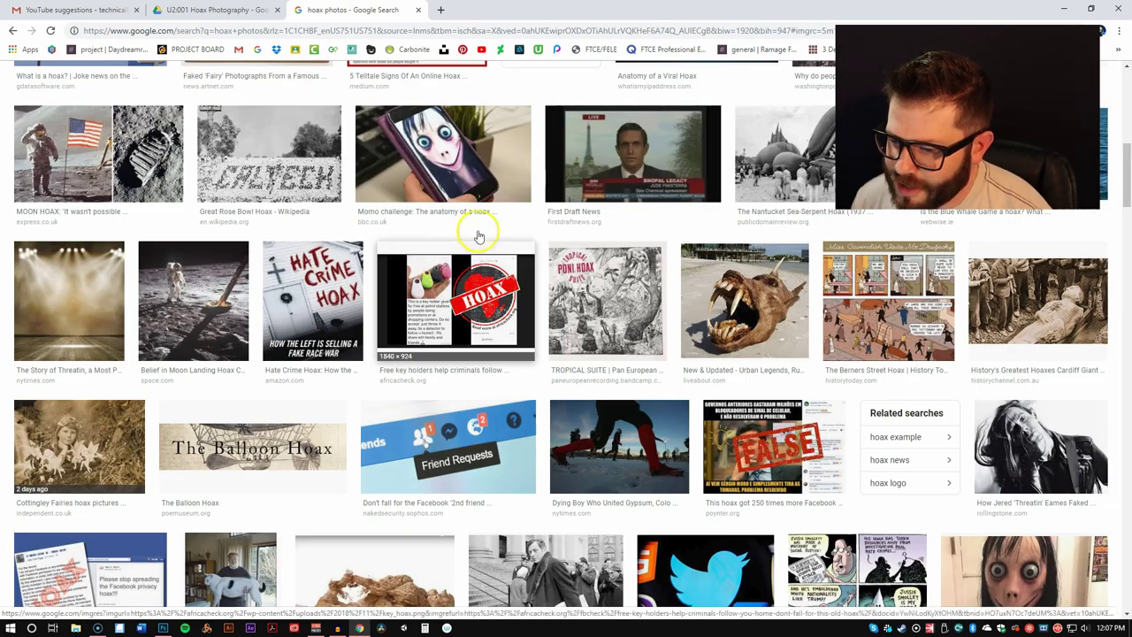
left_click(418, 10)
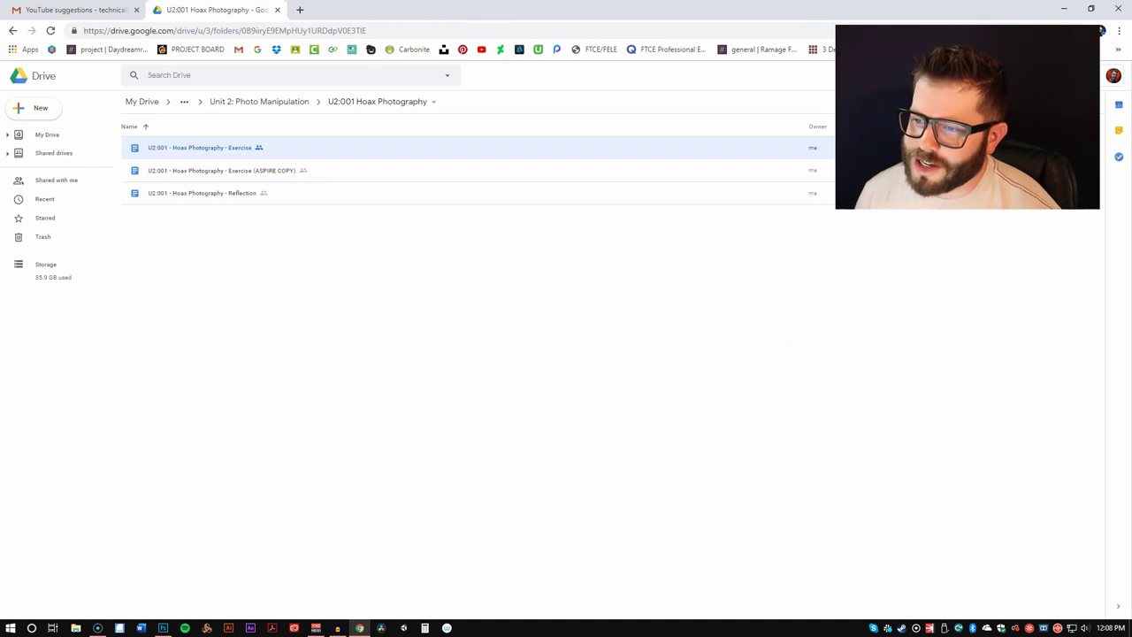
left_click(1061, 9)
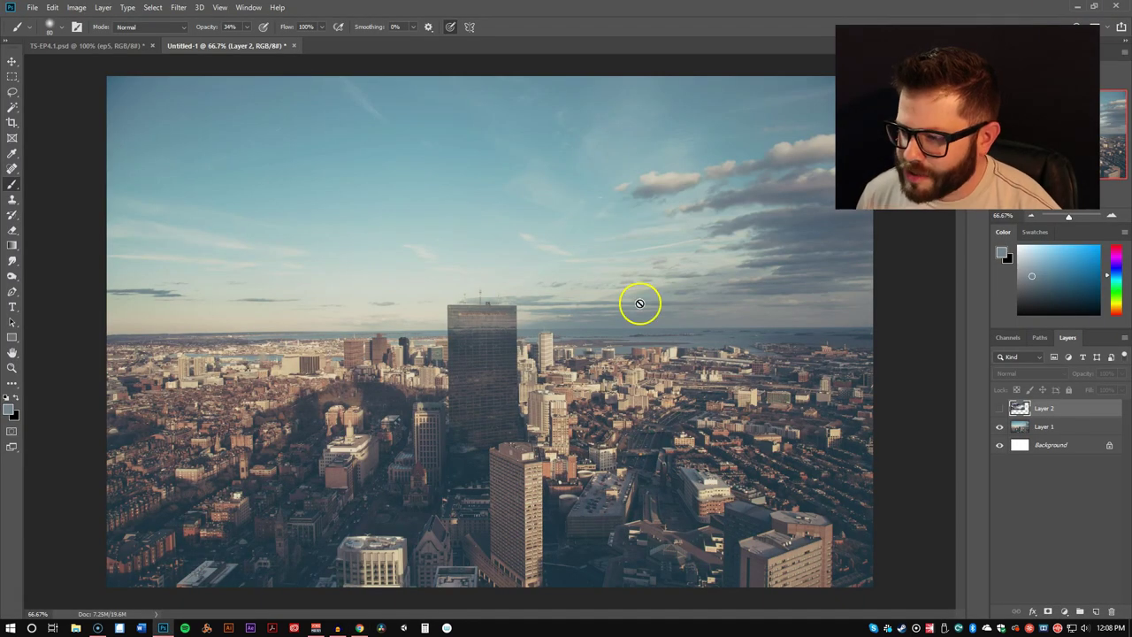
Select the Move tool in the Photoshop toolbar.
left_click(12, 61)
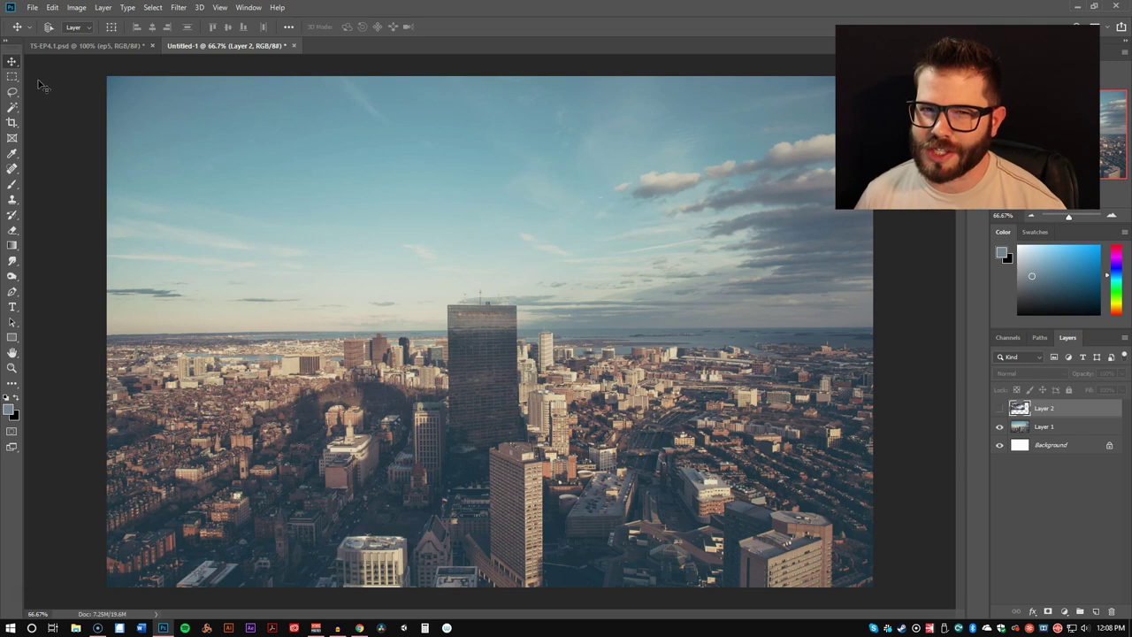
Turn on Layer 2's visibility so the spaceship artwork shows over the city skyline.
left_click(1000, 409)
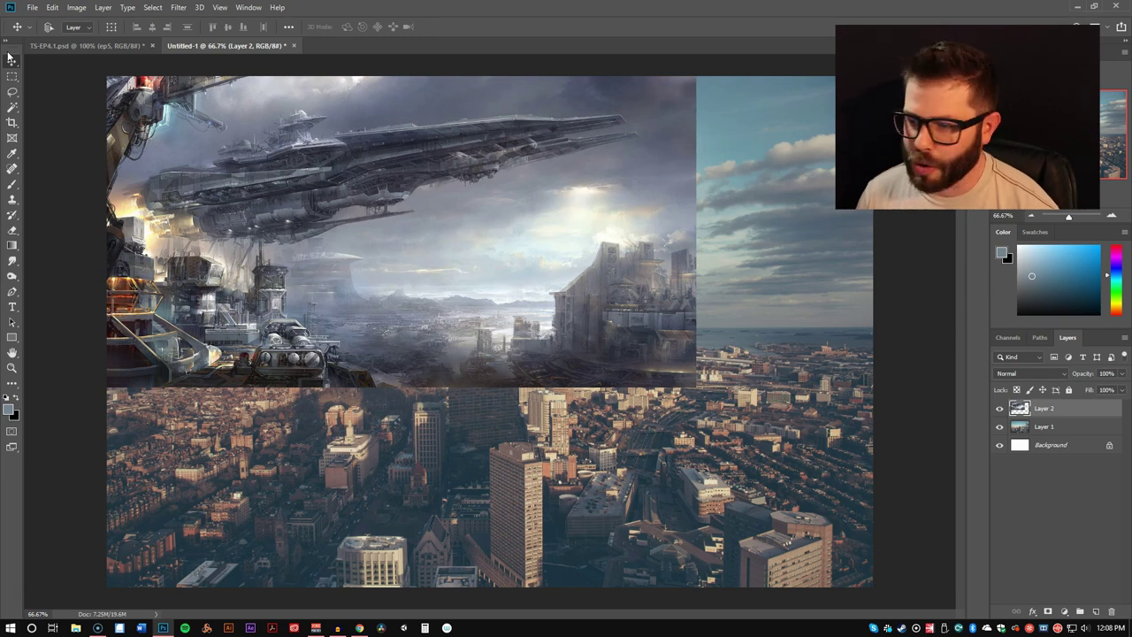
left_click(12, 55)
left_click(21, 72)
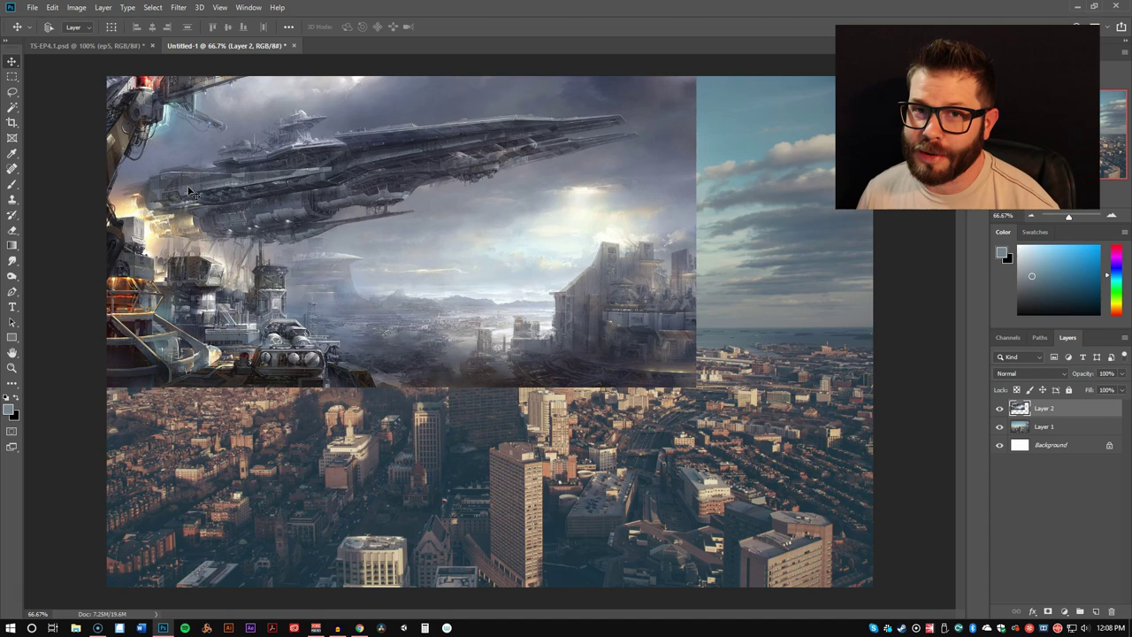
Zoom into the spaceship's left end and begin a Pen tool path there.
key("z")
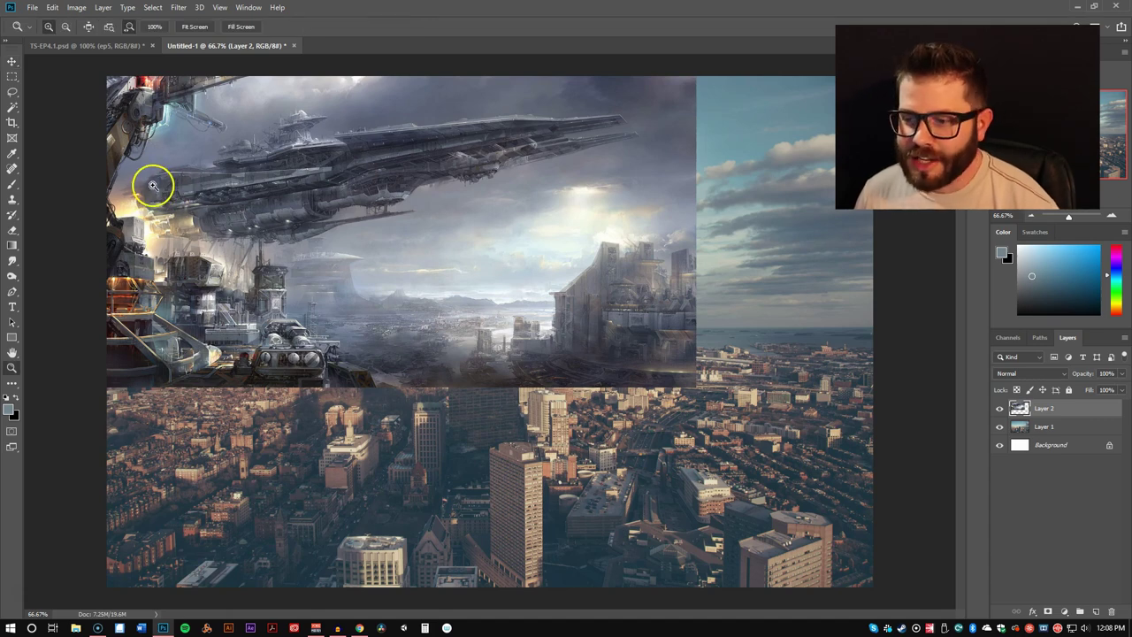
left_click_drag(151, 182, 425, 278)
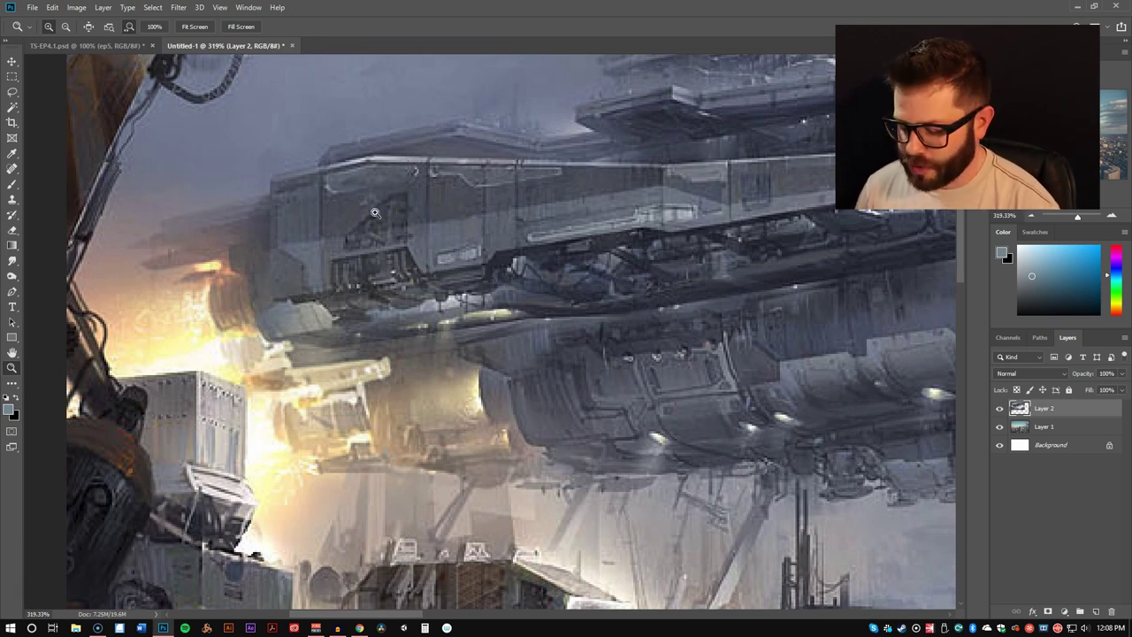
key("p")
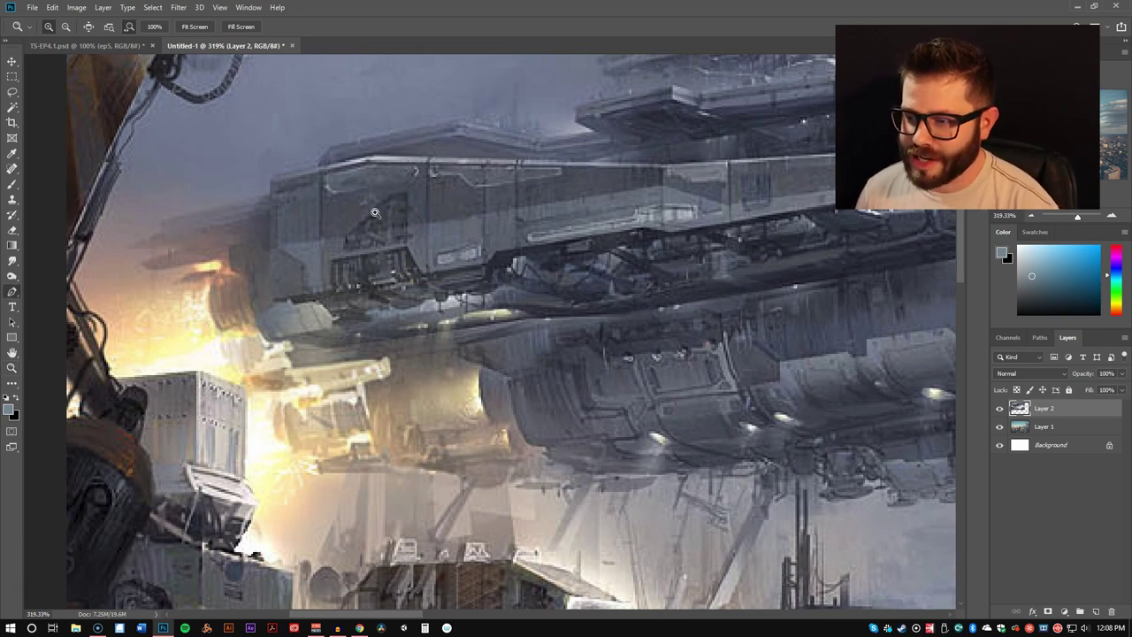
left_click(324, 226)
left_click(255, 134)
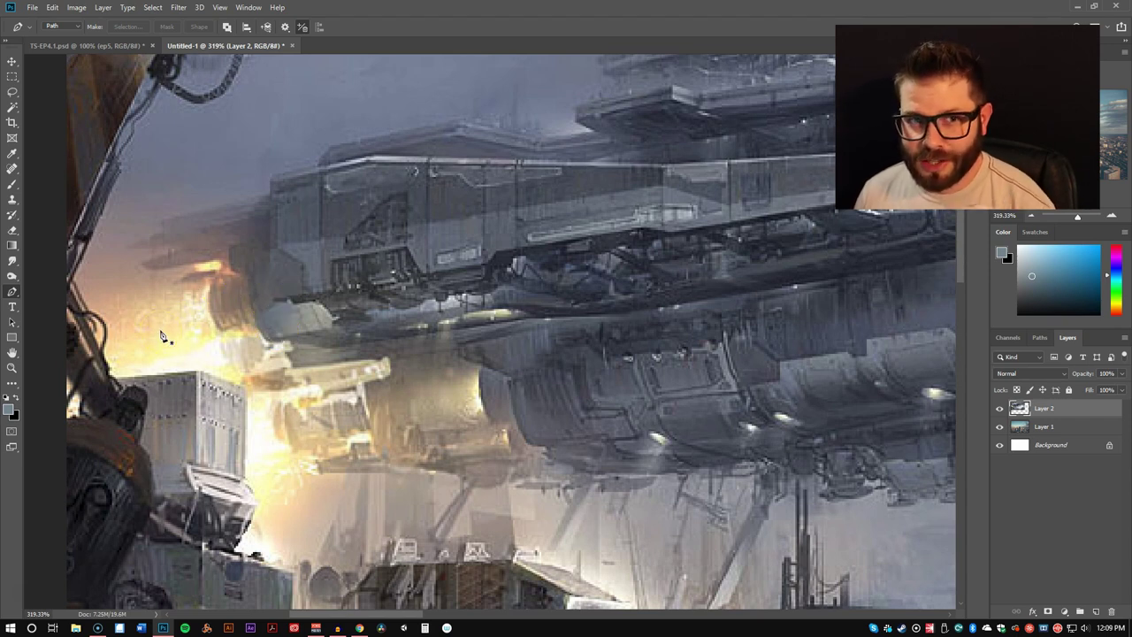
Anchor the path at the ship's corner and add a curved point along its underside.
left_click(272, 182)
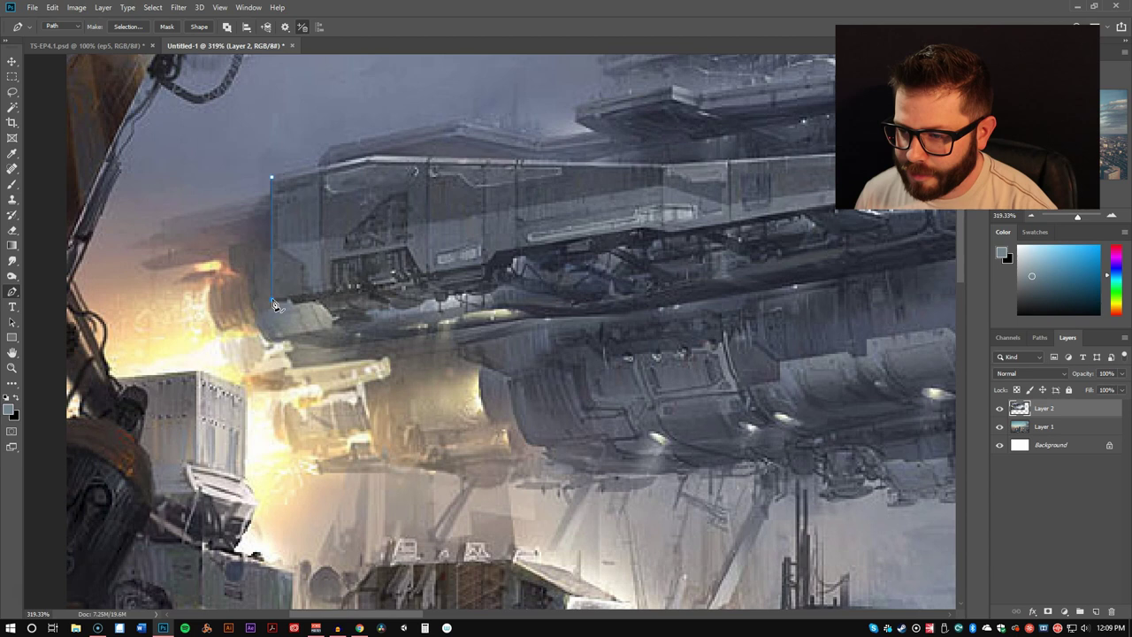
left_click(275, 304)
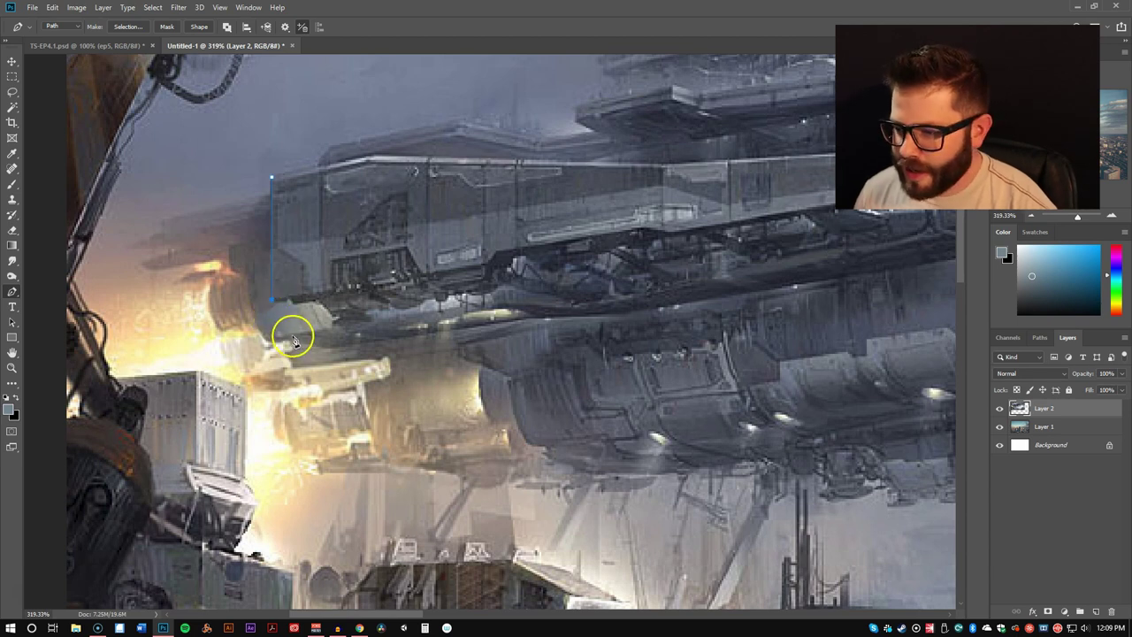
left_click_drag(295, 341, 400, 345)
left_click(399, 339)
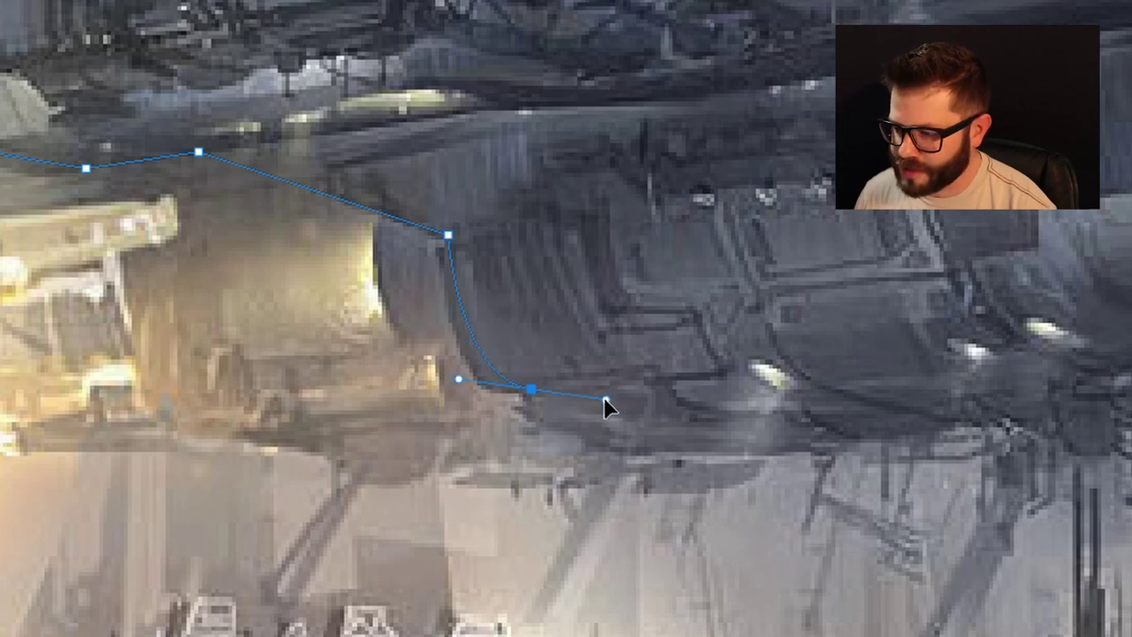
Reshape the newest curve and extend the path along the ship's lower hull edge.
left_click_drag(607, 399, 614, 397)
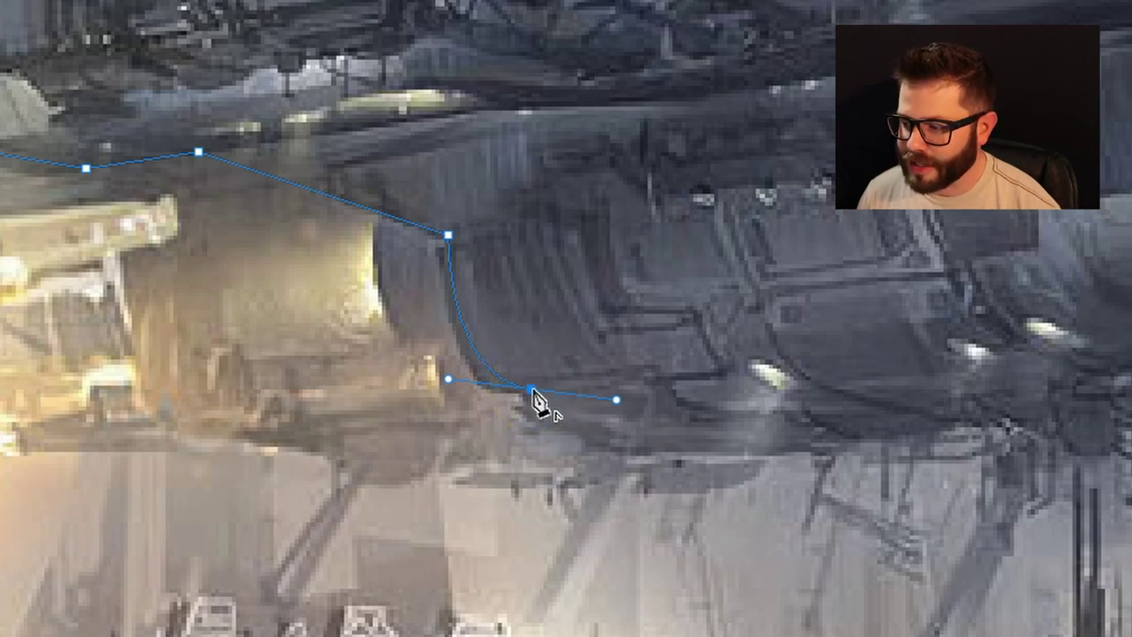
left_click(586, 390)
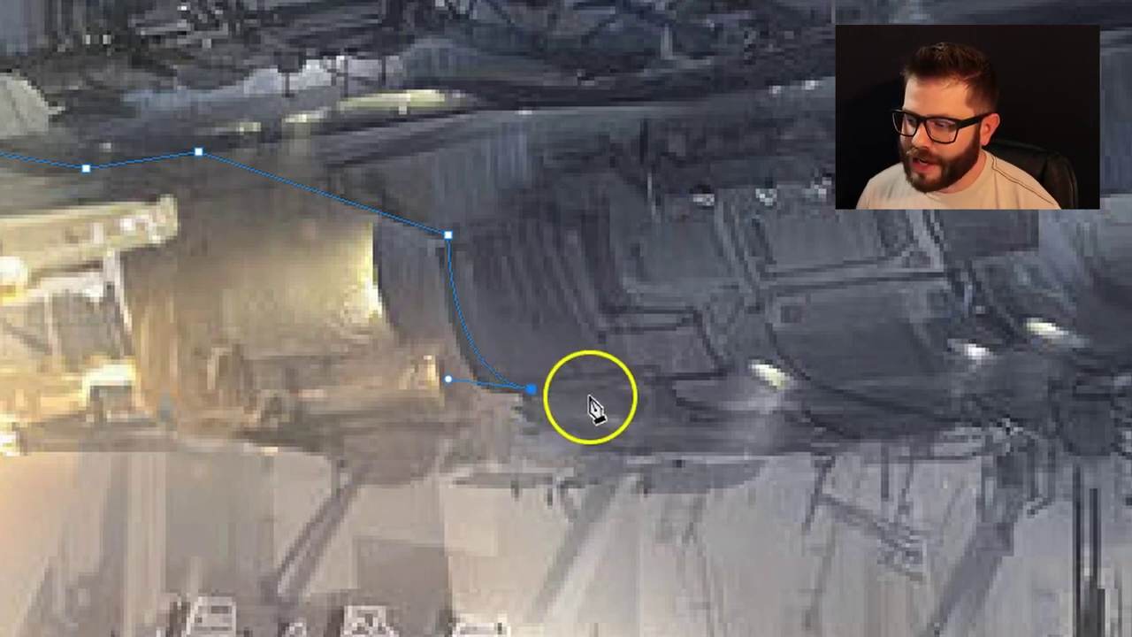
left_click(591, 400)
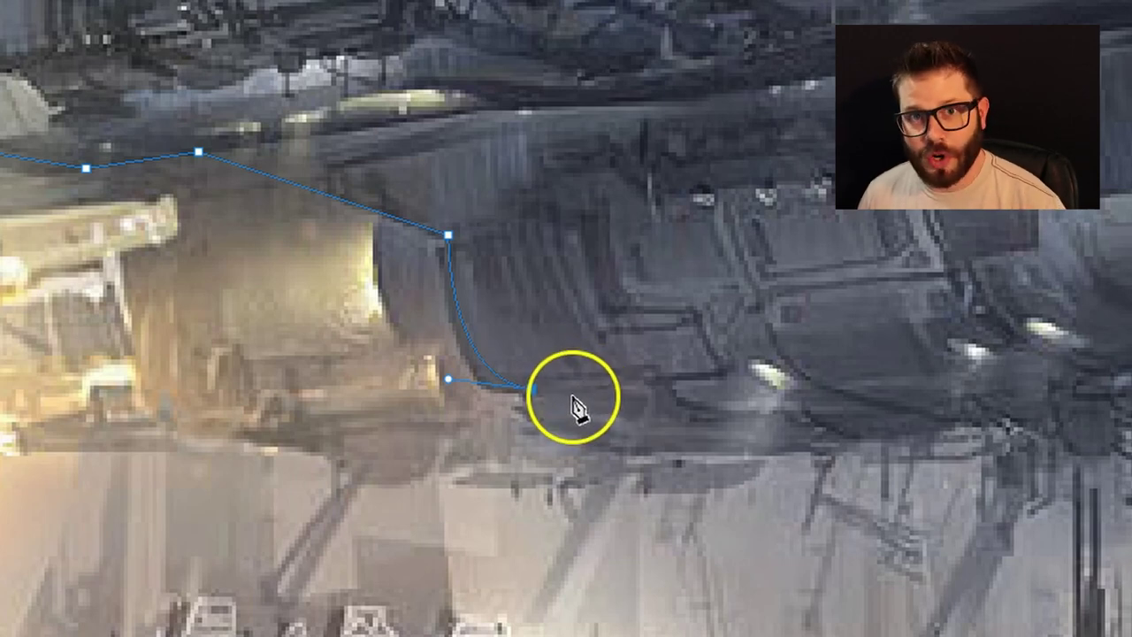
left_click(576, 412)
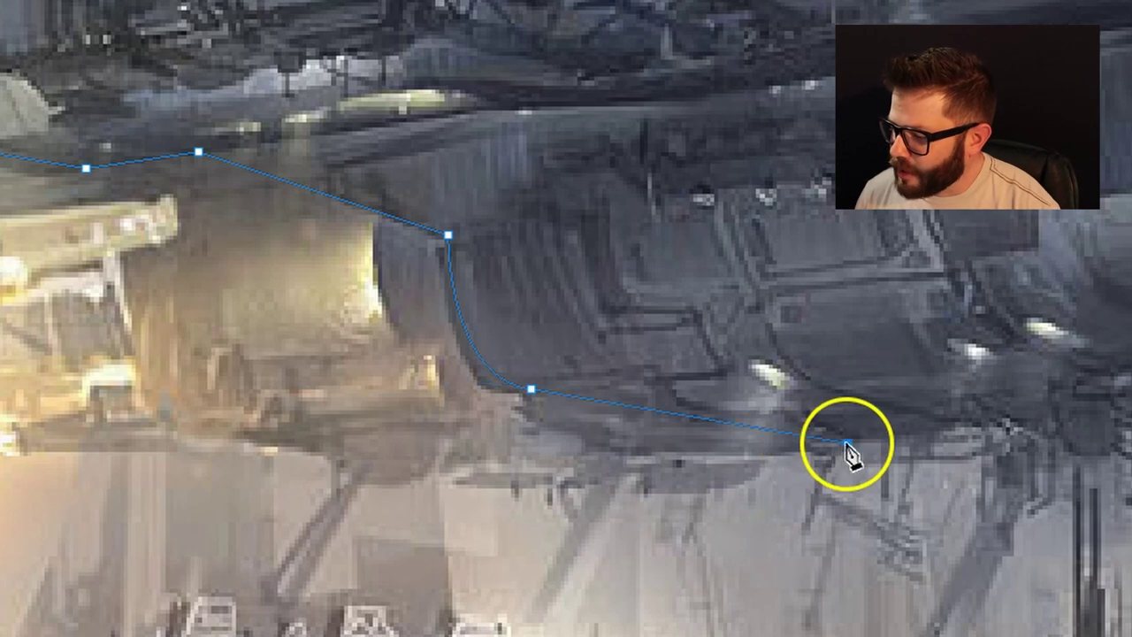
Add curved and corner anchors along the lower hull up to where the edge rises.
left_click_drag(848, 442, 1130, 399)
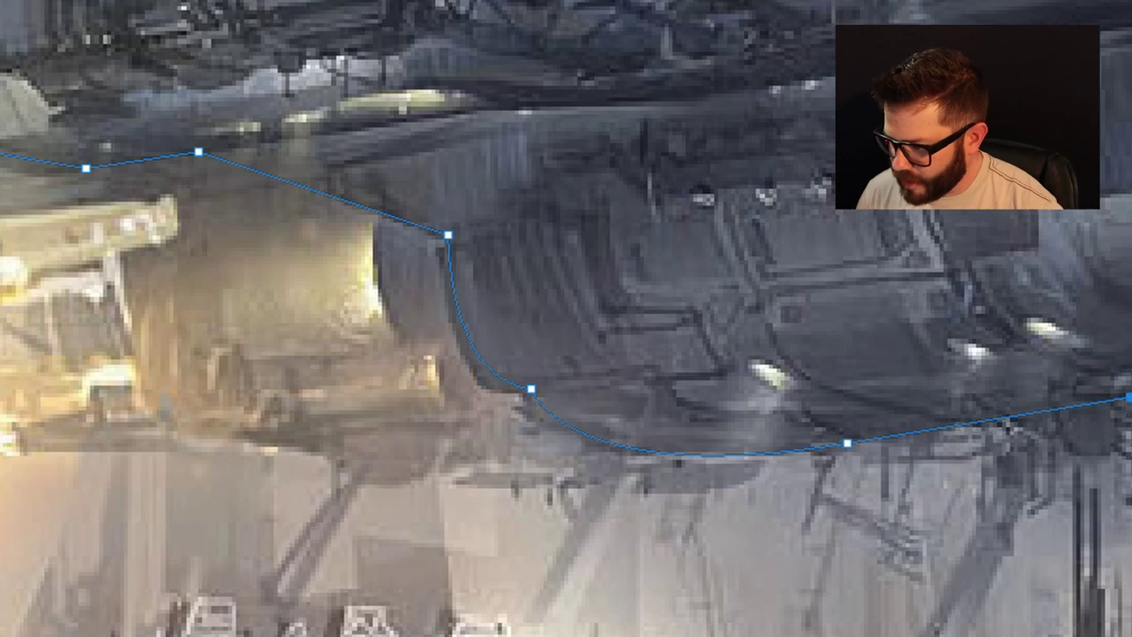
left_click(847, 443)
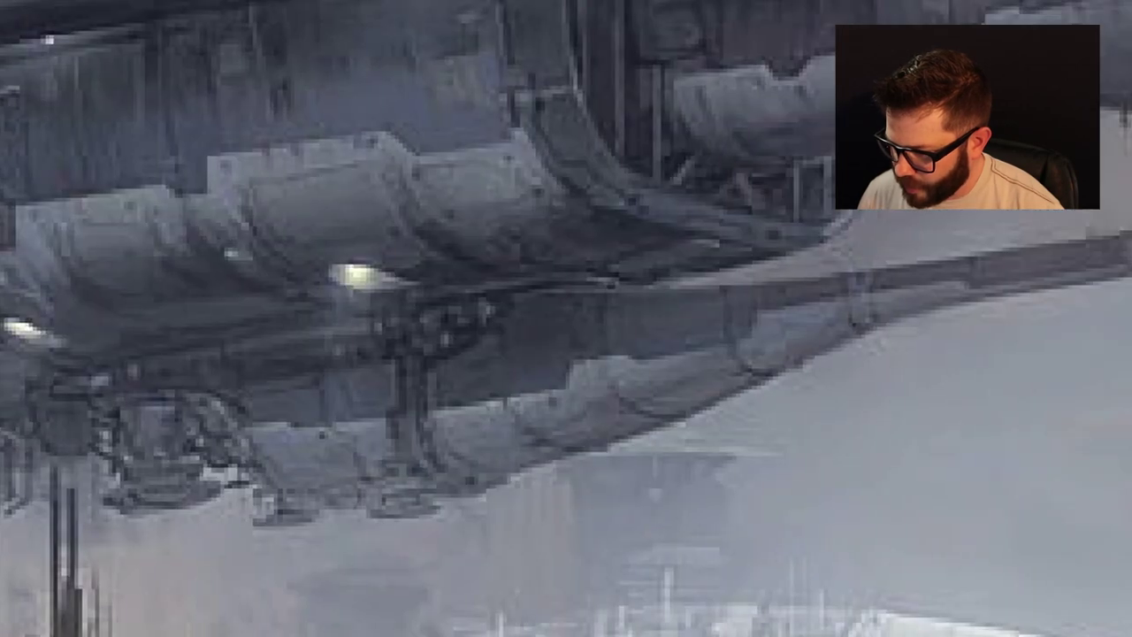
mouse_move(207, 510)
left_mouse_down()
mouse_move(75, 425)
mouse_move(274, 472)
mouse_move(283, 636)
mouse_move(246, 409)
left_mouse_up()
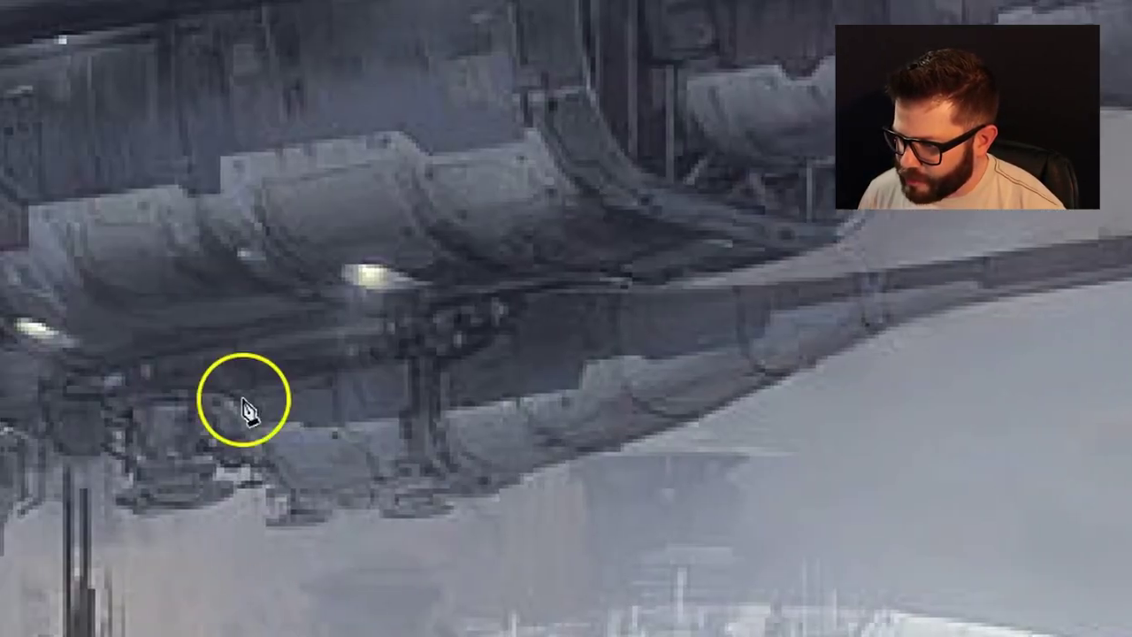
left_click(816, 253)
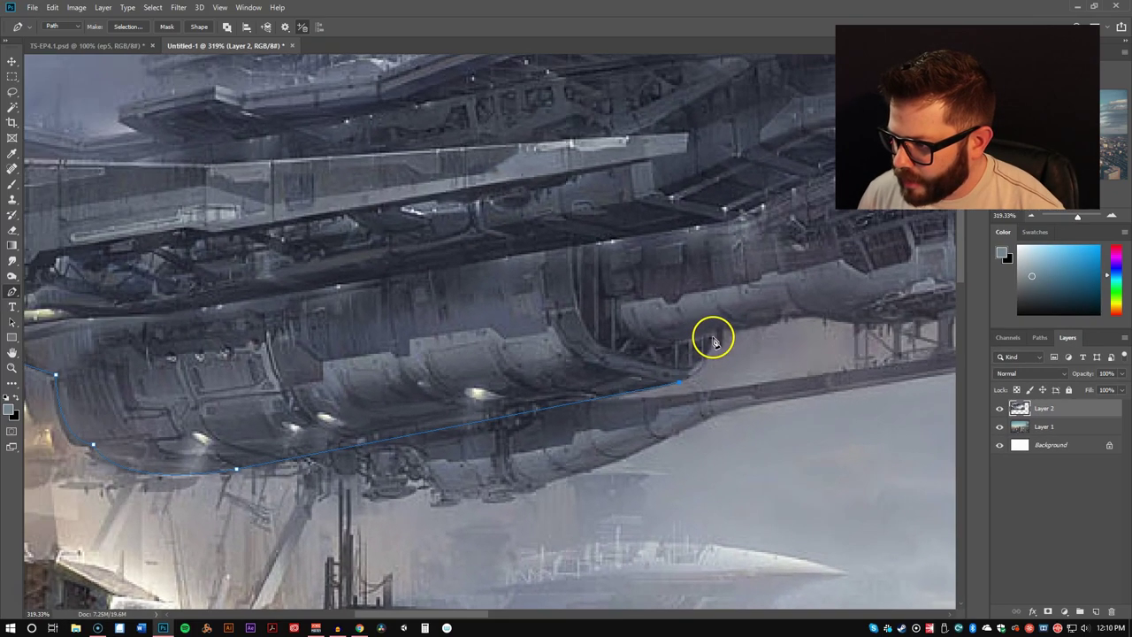
left_click_drag(714, 342, 721, 298)
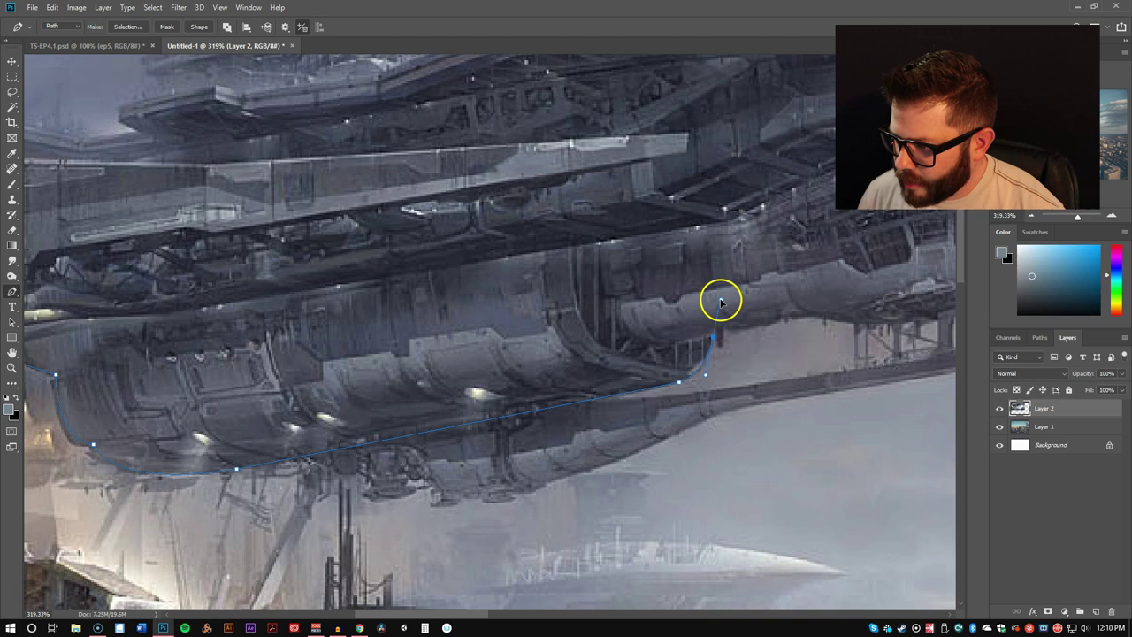
left_click_drag(715, 345, 728, 331)
left_click(740, 327)
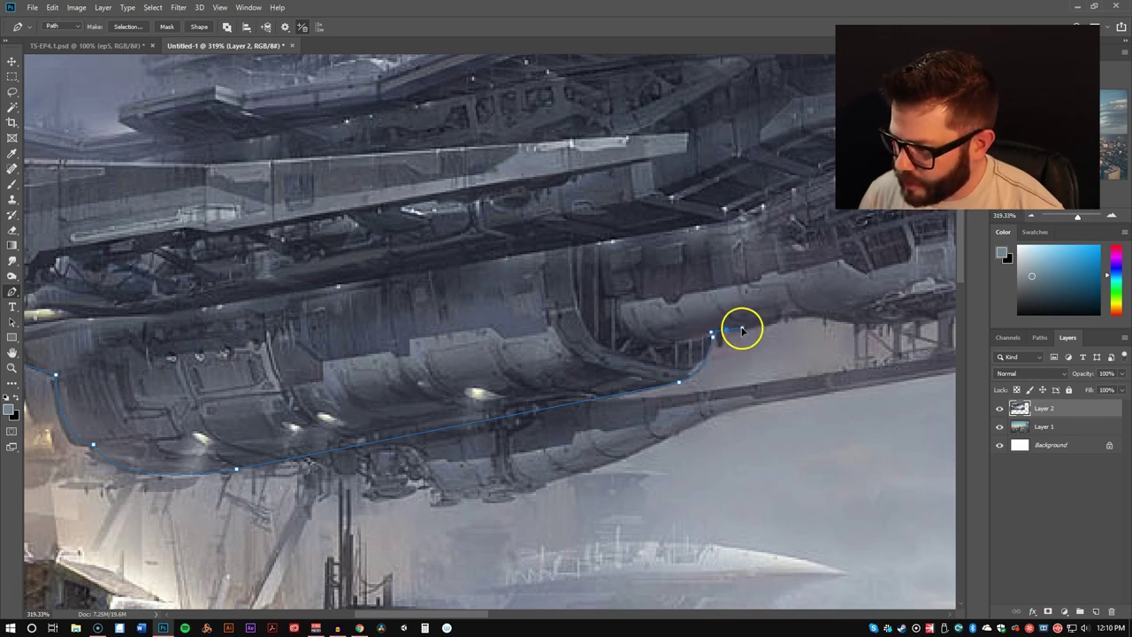
left_click(802, 316)
left_click_drag(805, 320, 642, 313)
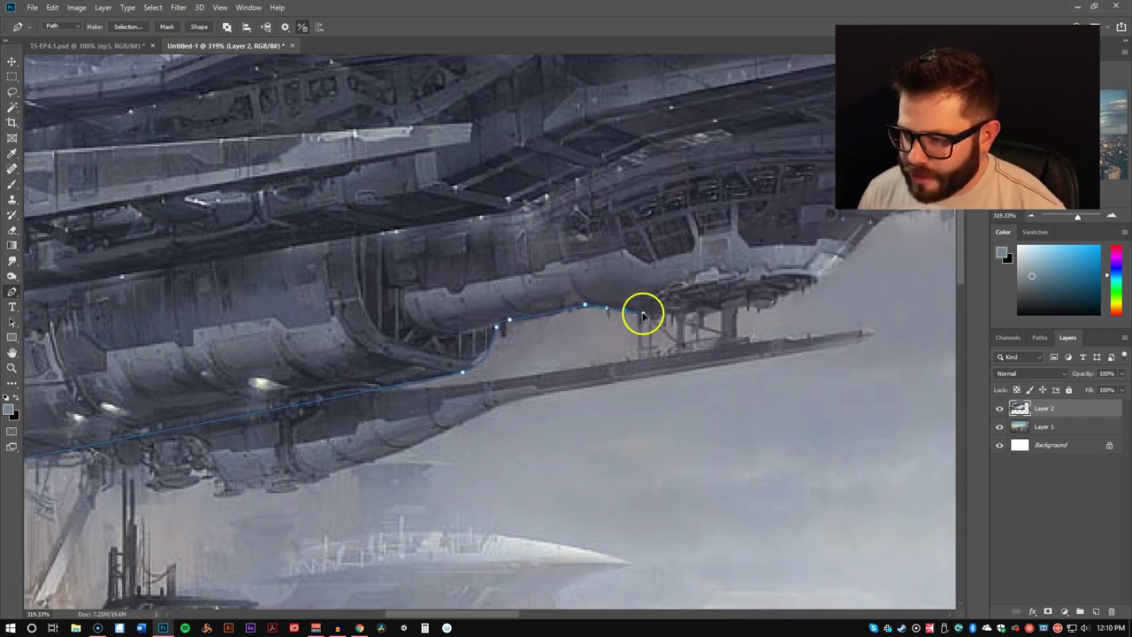
Extend the outline toward the ship's nose, then around its lower machinery.
left_click(747, 305)
left_click(774, 301)
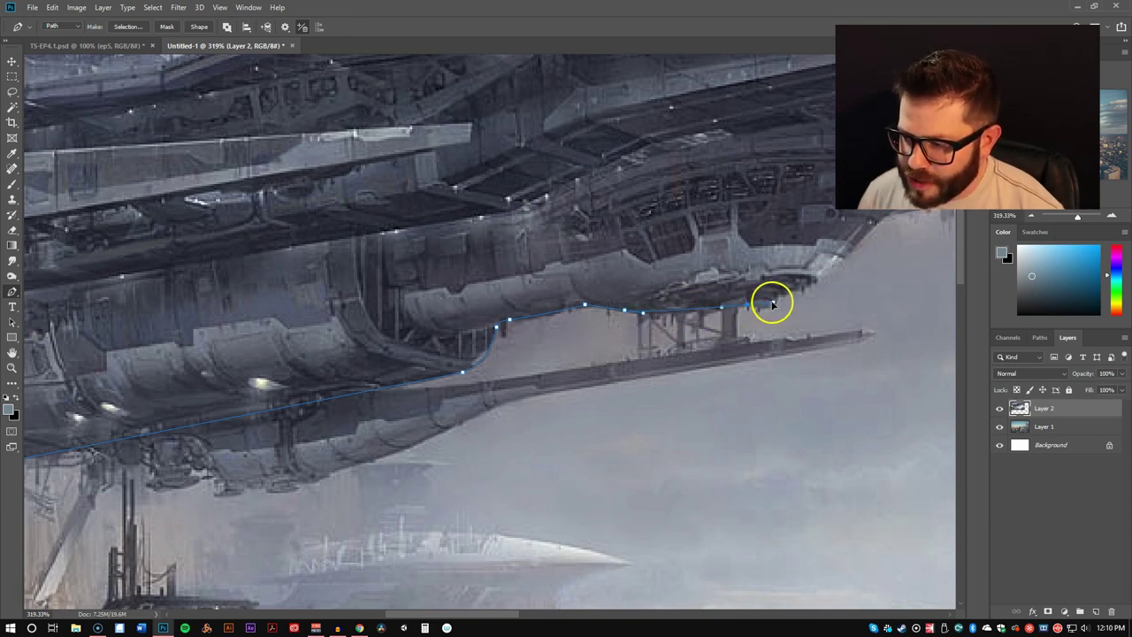
left_click(815, 282)
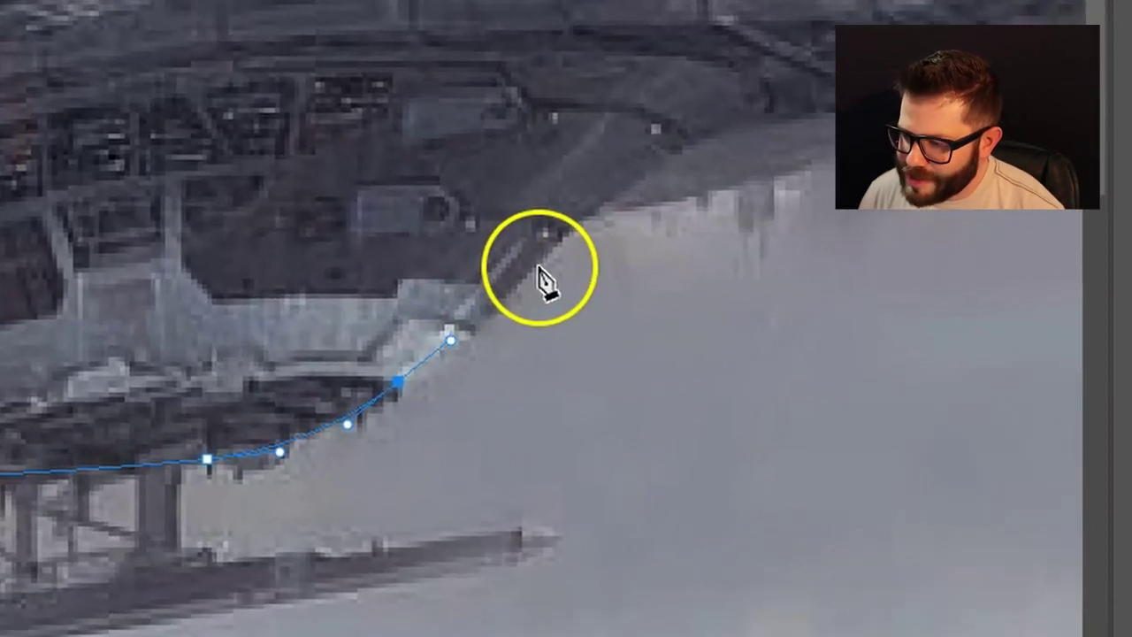
left_click_drag(541, 253, 598, 200)
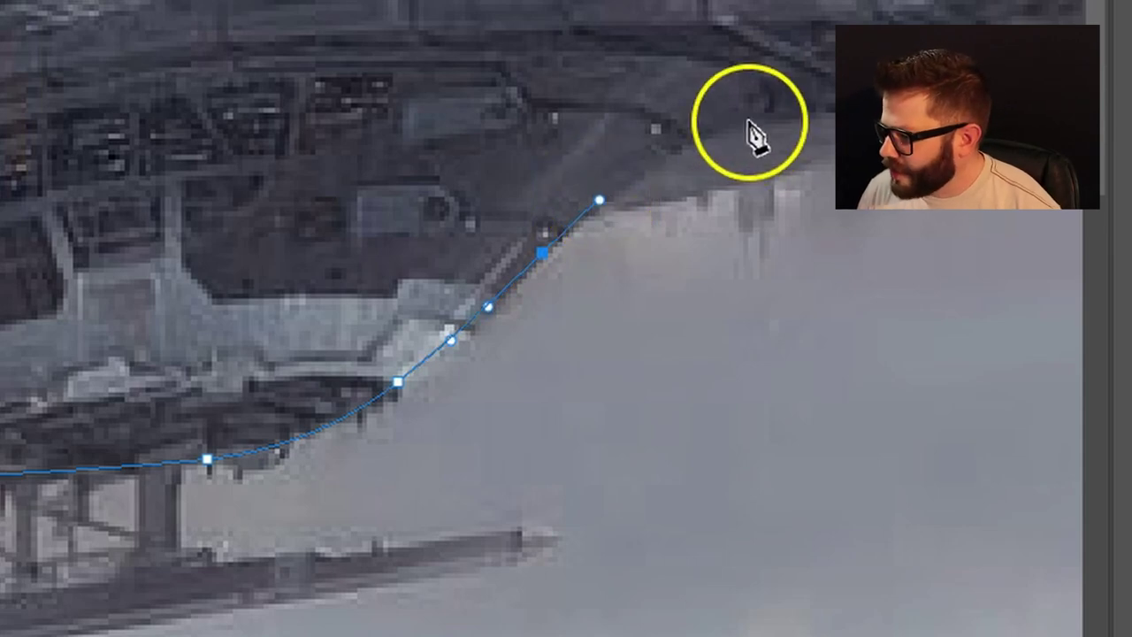
left_click_drag(749, 132, 0, 455)
key("space")
left_click(148, 422)
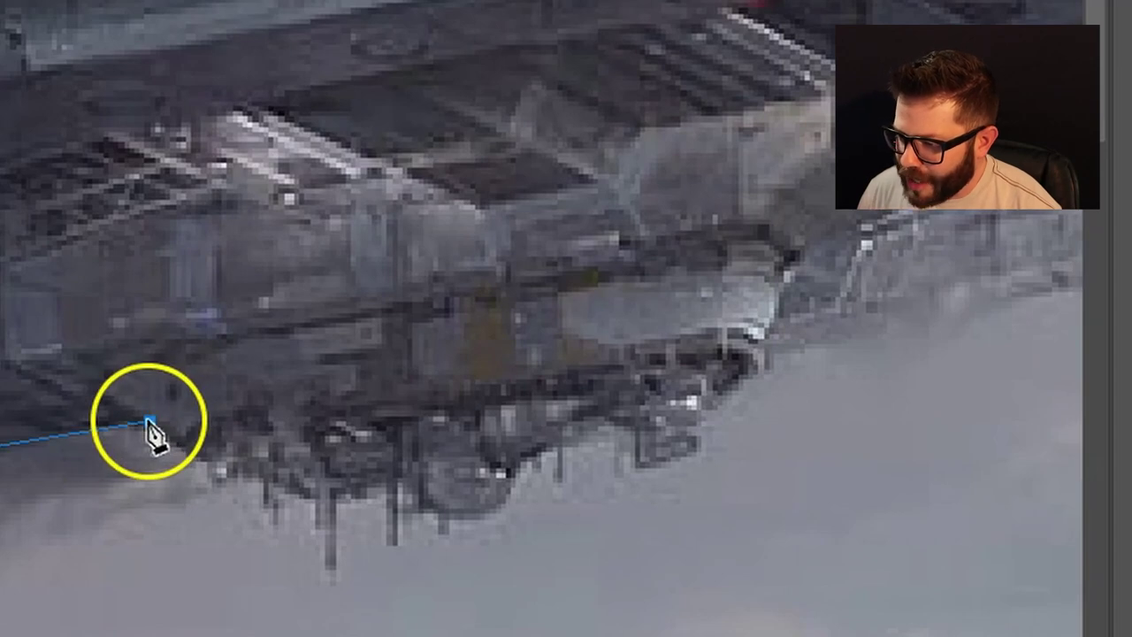
left_click(228, 474)
left_click(331, 492)
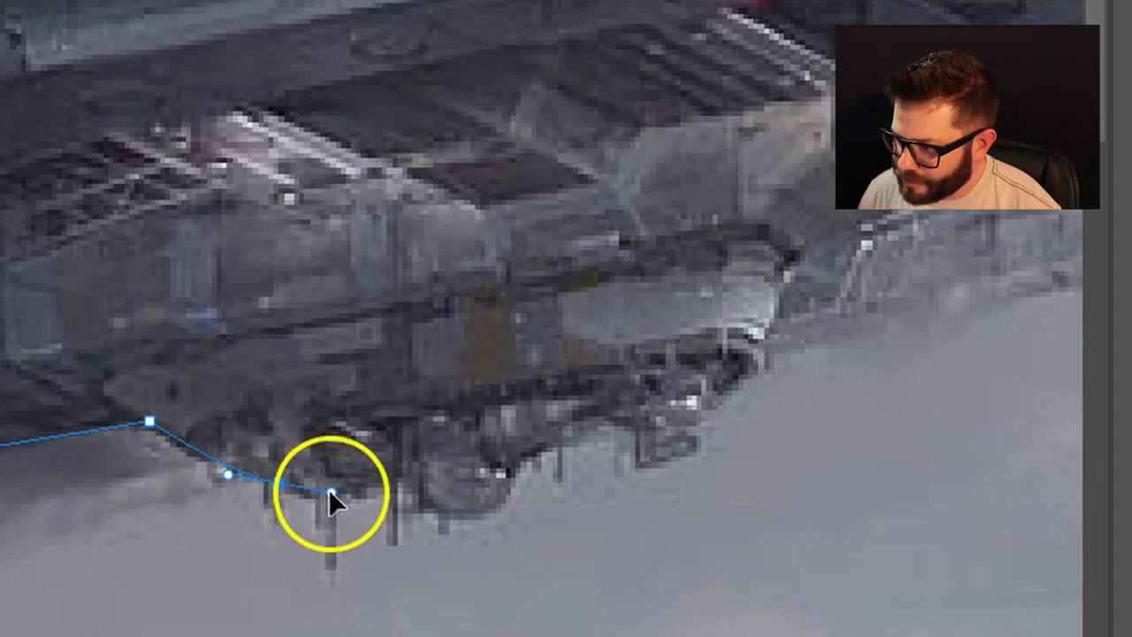
Trace curved points along the hull and the forward prong's underside out to its tip.
left_click_drag(603, 415, 771, 335)
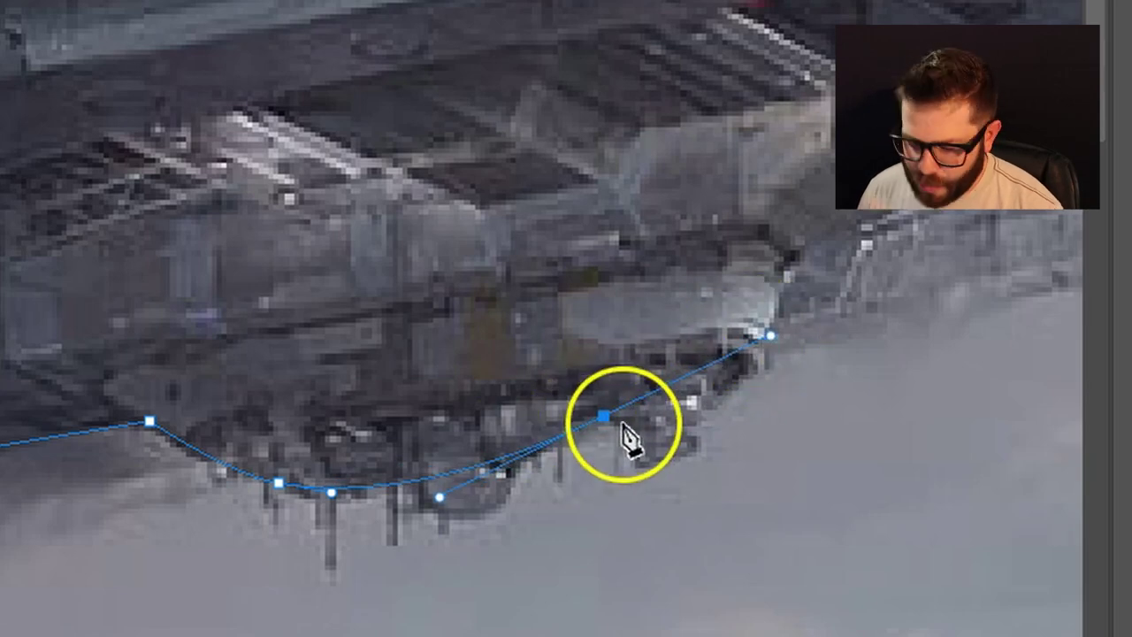
left_click(622, 423, "alt")
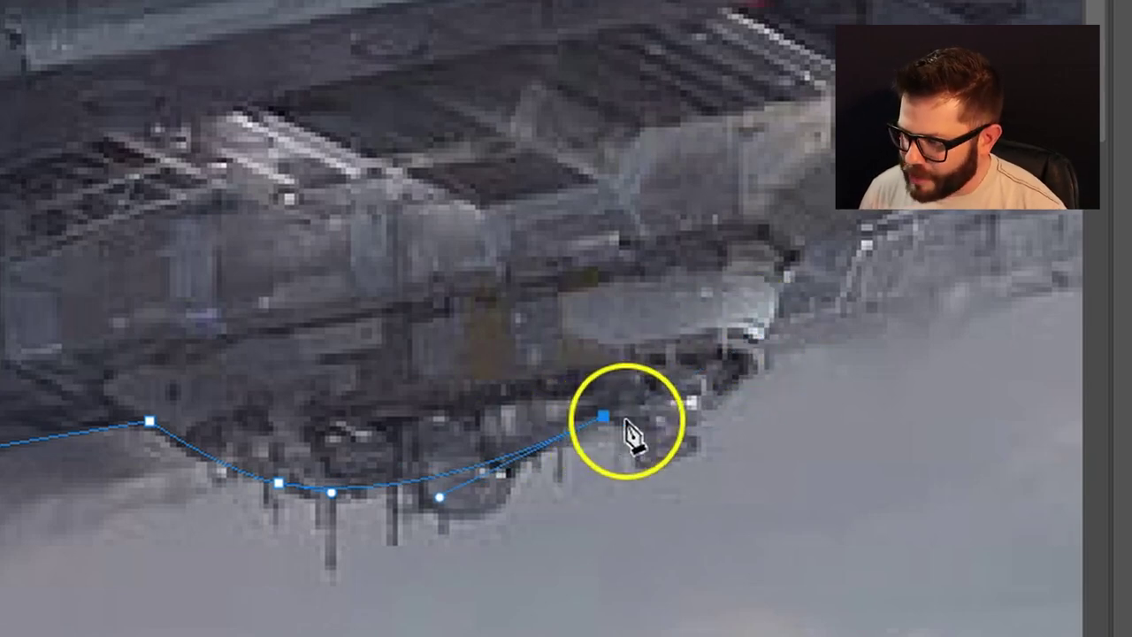
left_click_drag(675, 421, 478, 544)
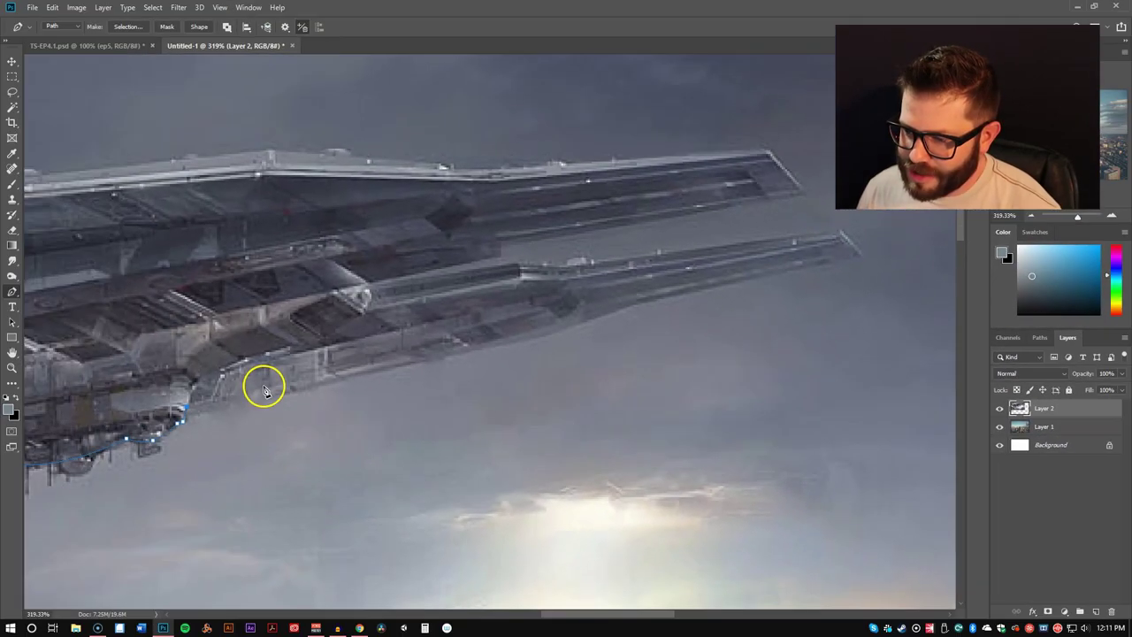
left_click(492, 348)
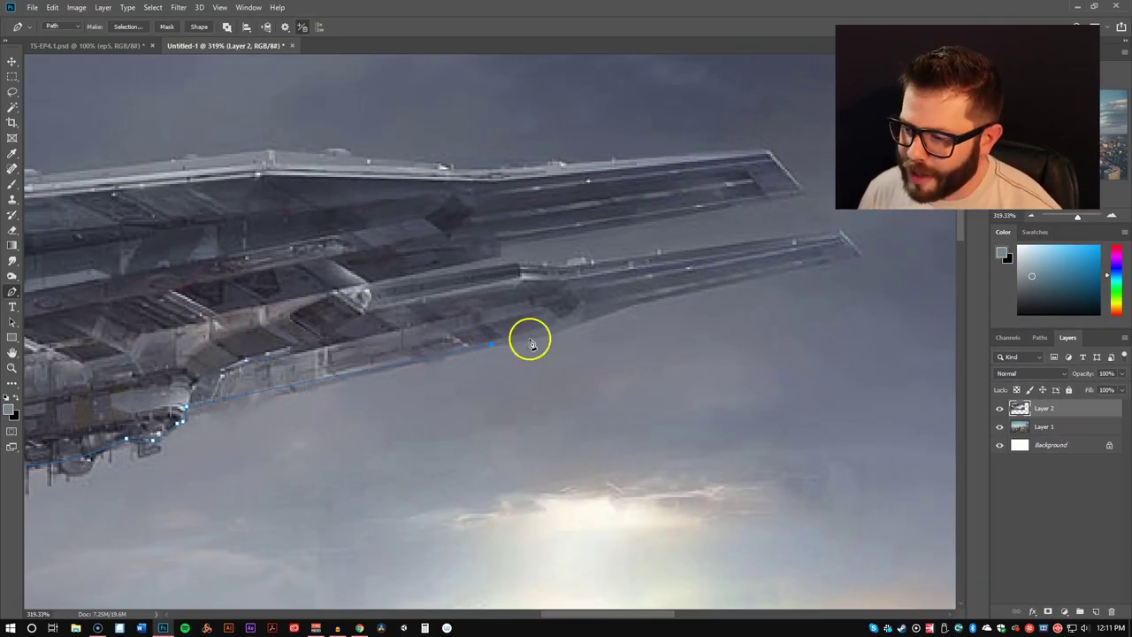
left_click(627, 310)
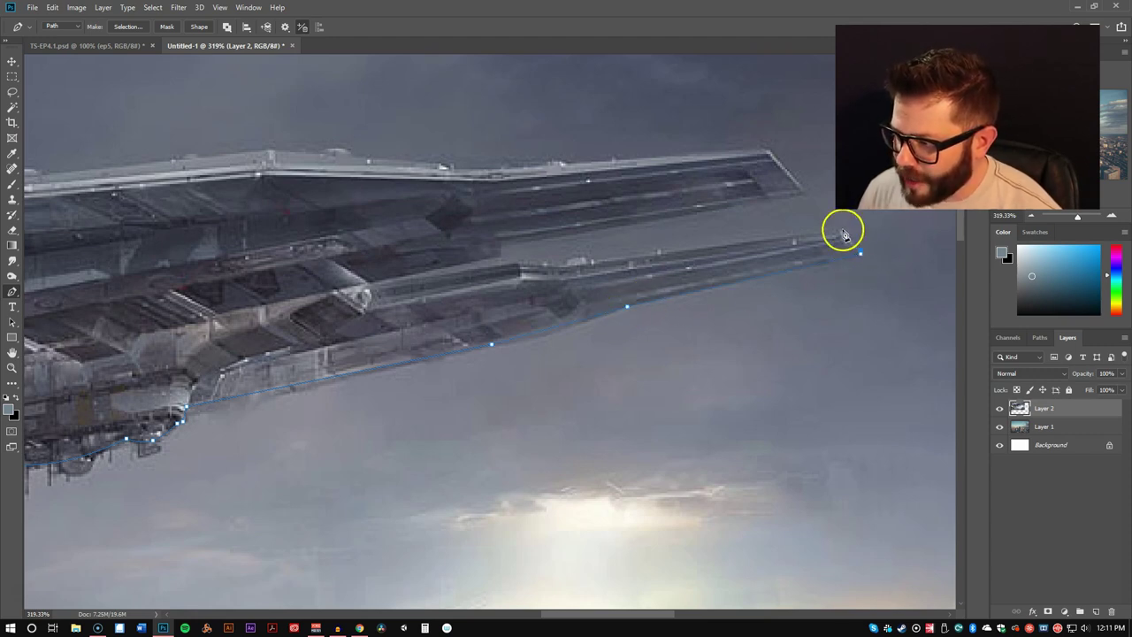
left_click(841, 233)
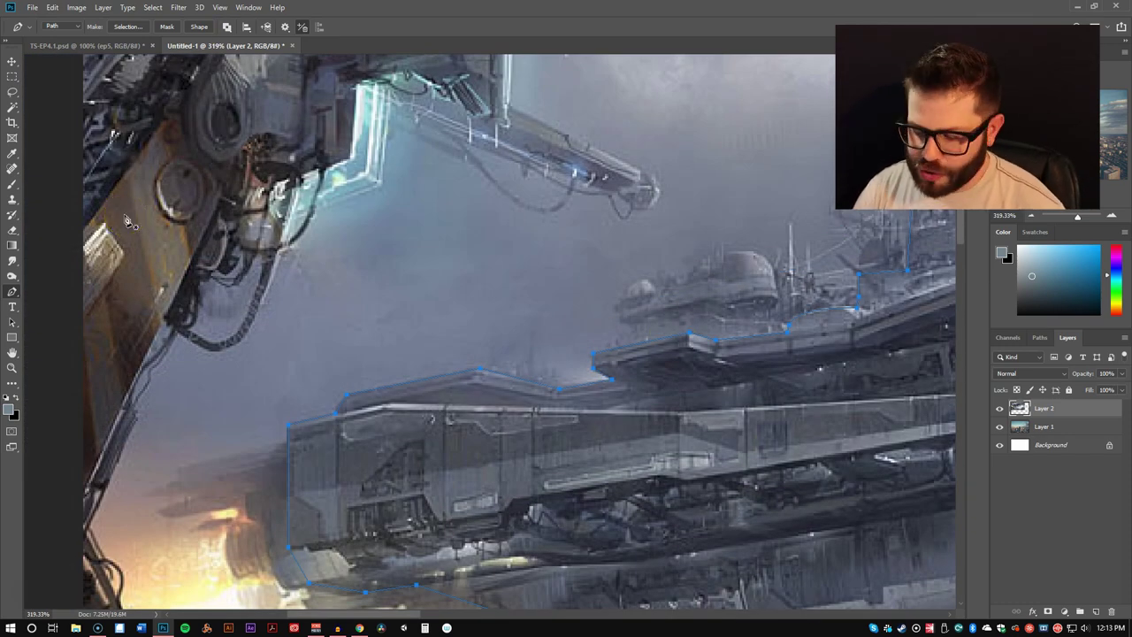
Fit the image on screen and load the Work Path from the Paths panel as a selection.
key("ctrl+0")
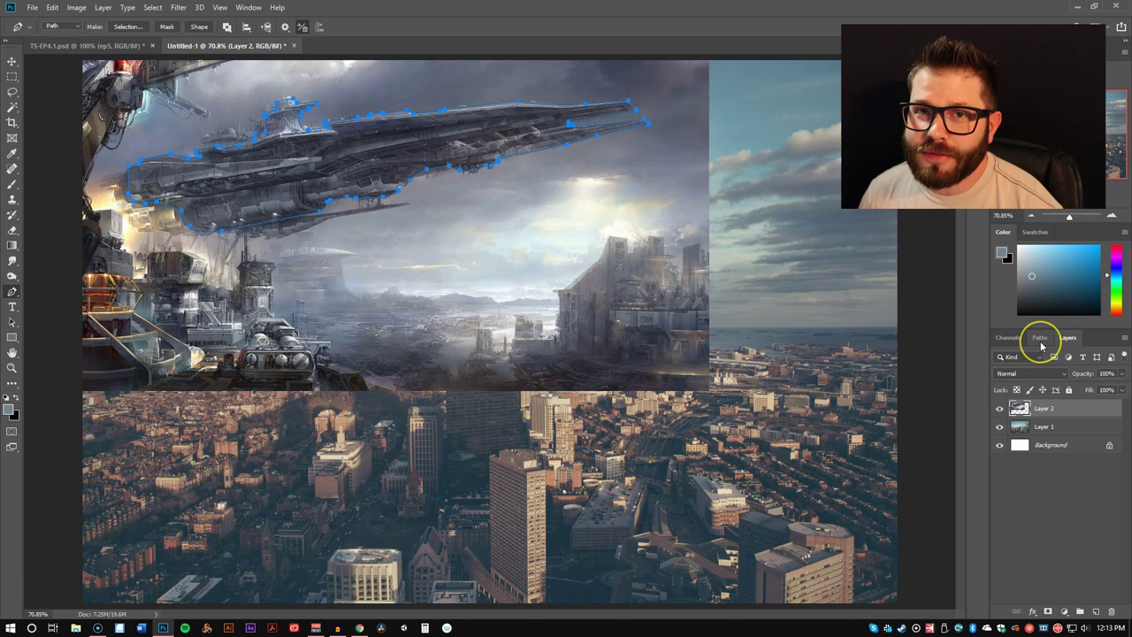
left_click(1042, 345)
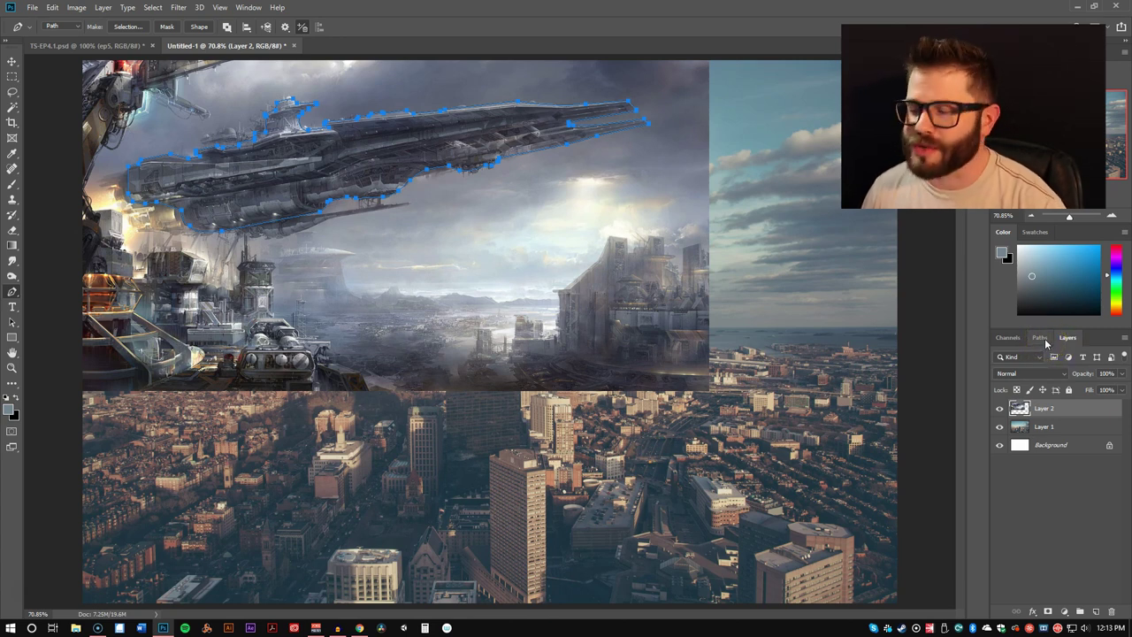
left_click(249, 8)
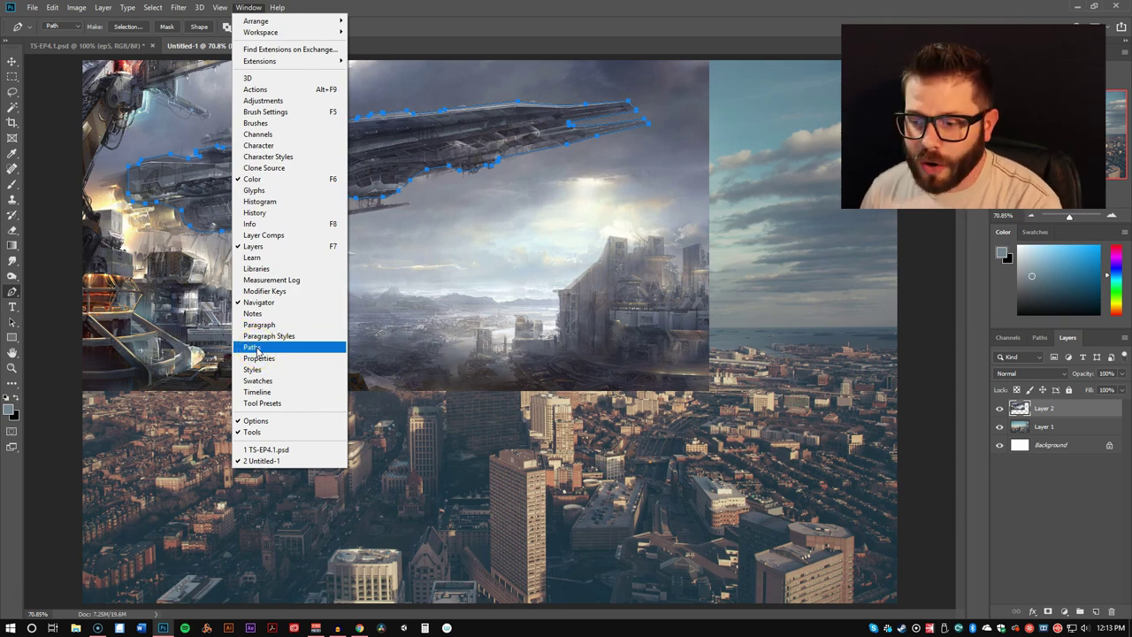
left_click(252, 348)
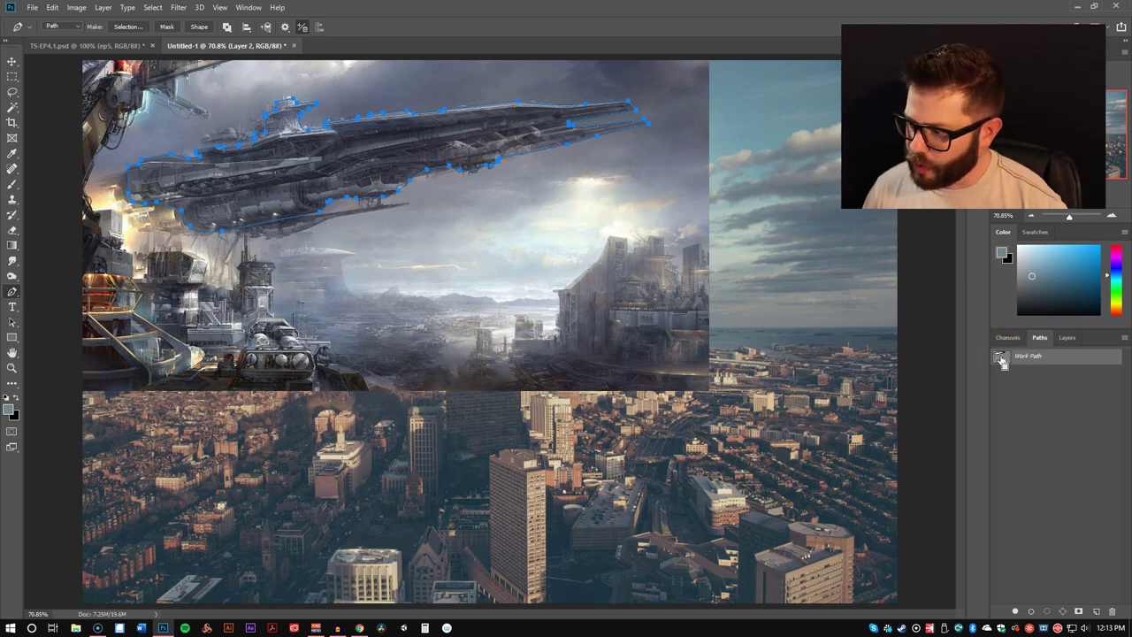
left_click(1002, 358, "ctrl")
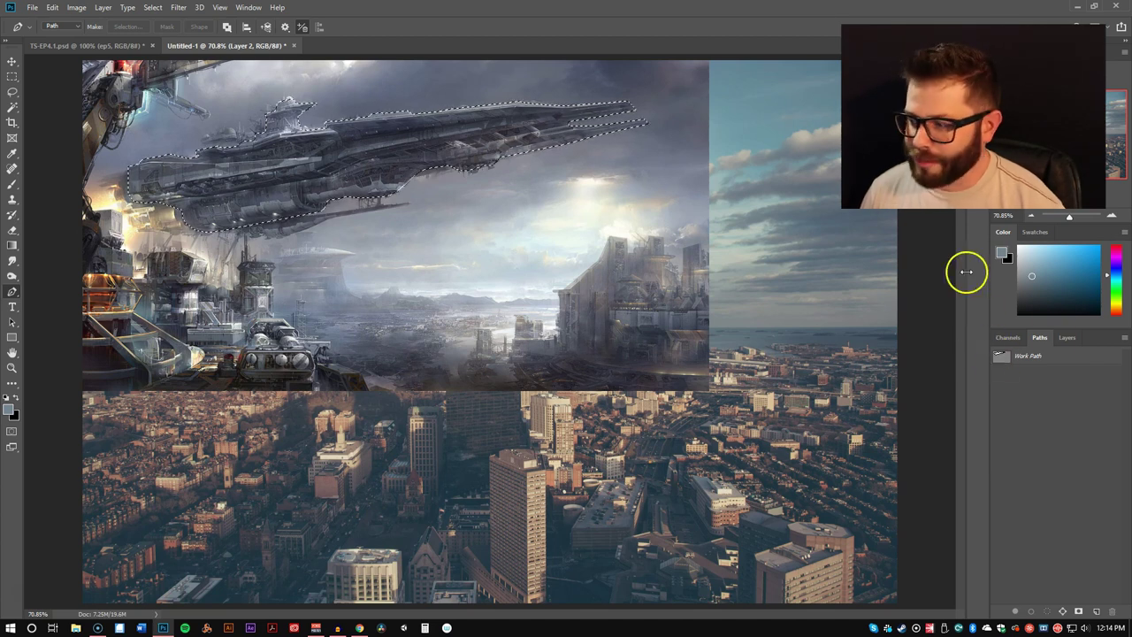
Add a layer mask to Layer 2 from the ship selection, leaving only the spaceship visible.
left_click(1068, 338)
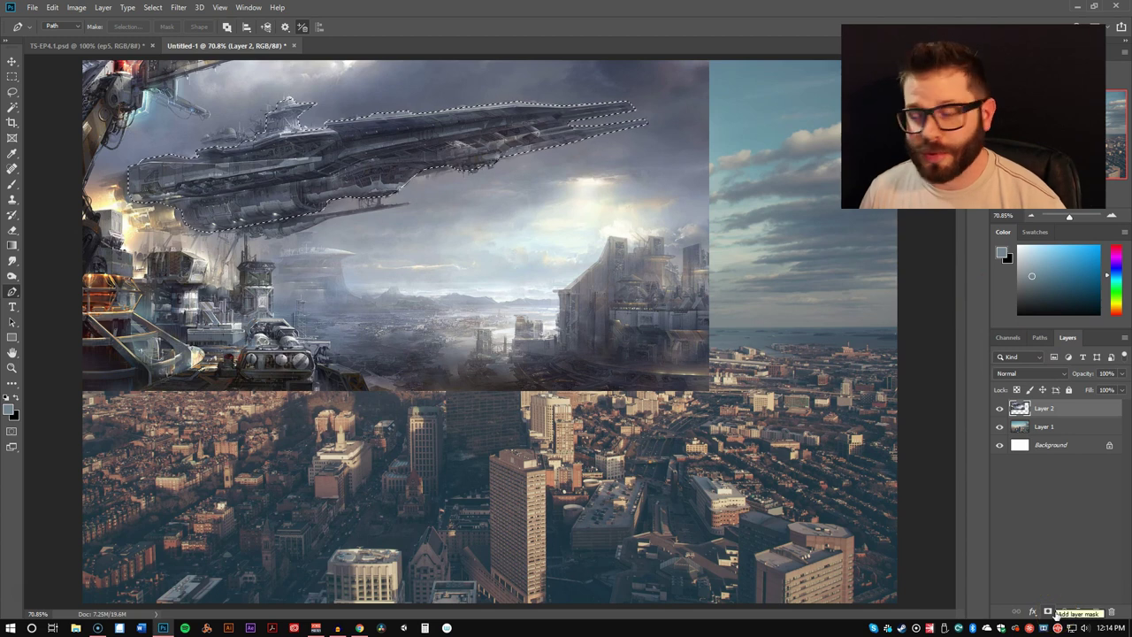
left_click(1049, 613)
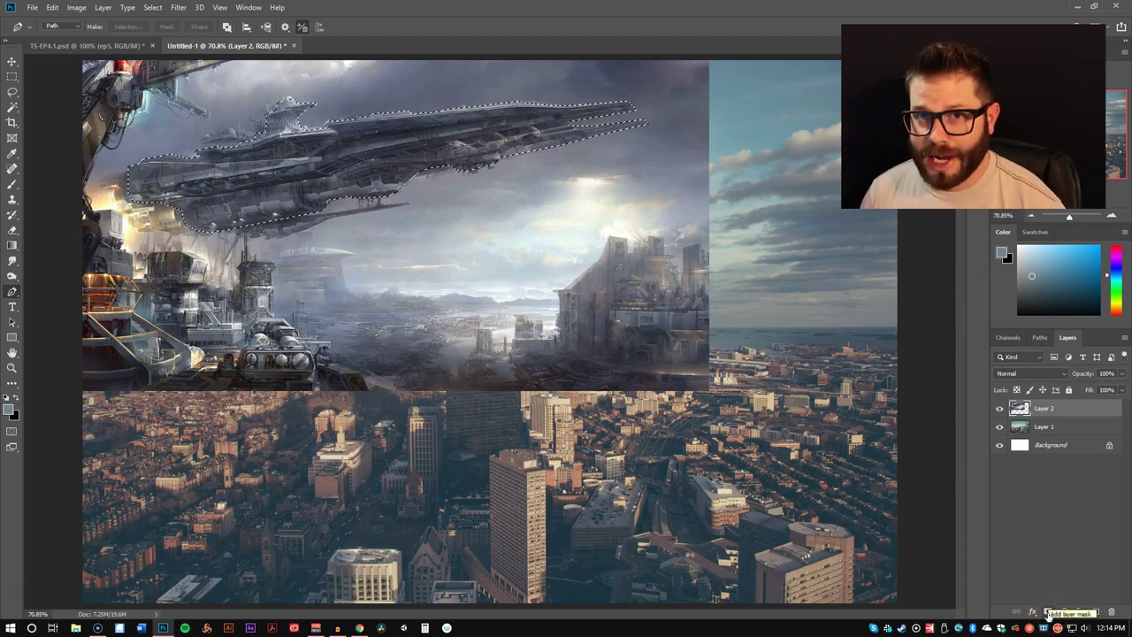
left_click(1049, 614)
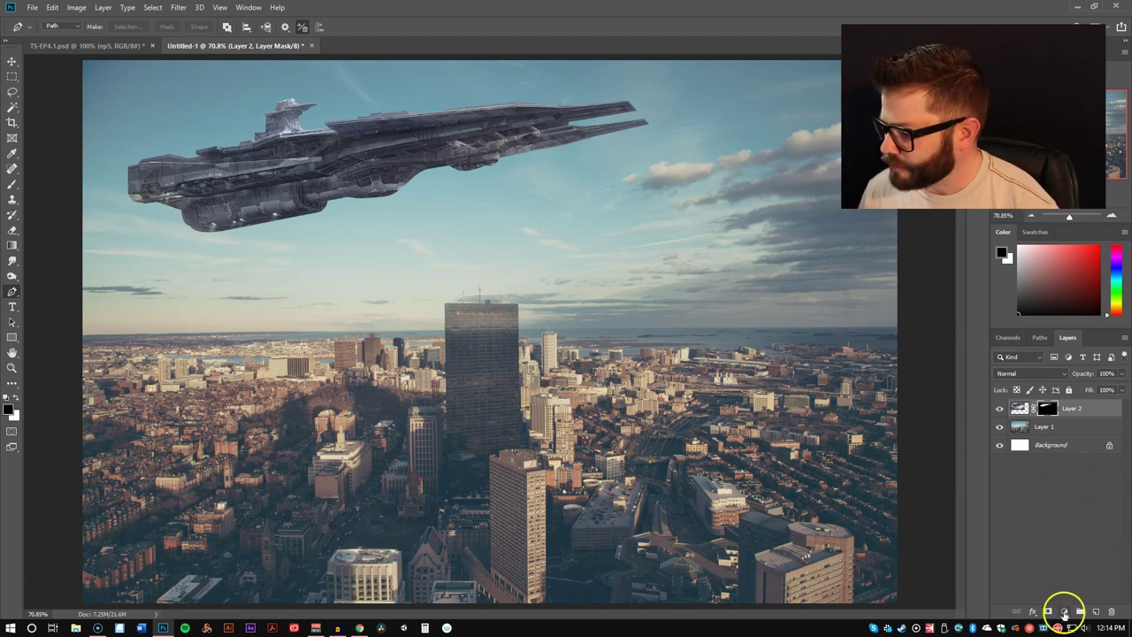
Add a solid Color Fill layer set to bright cyan #28bed9.
left_click(1065, 612)
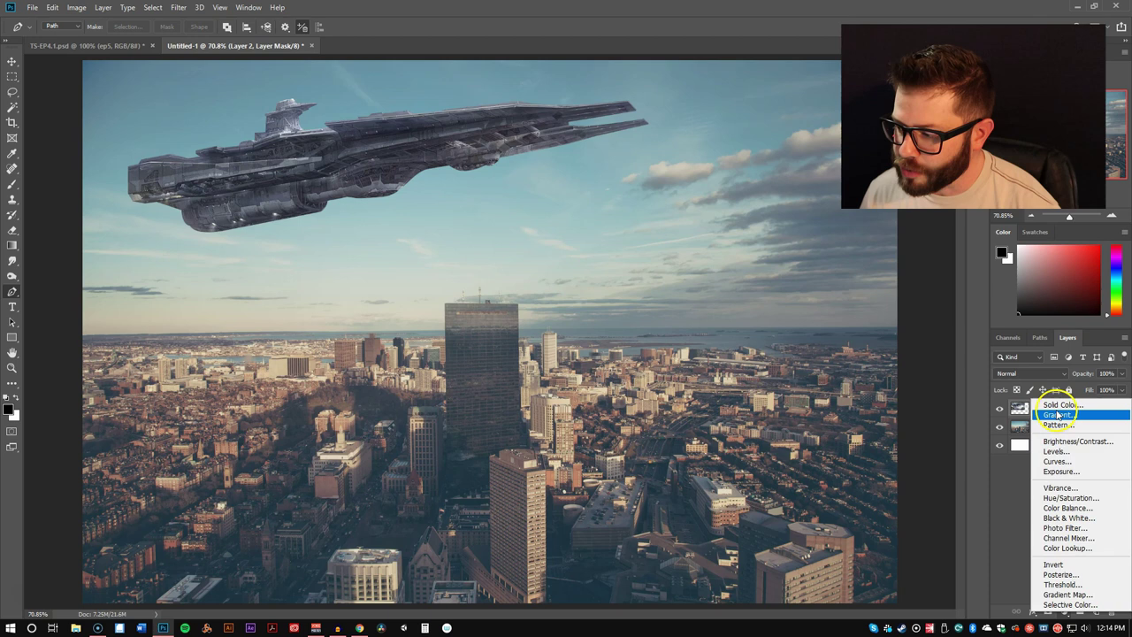
left_click(1059, 405)
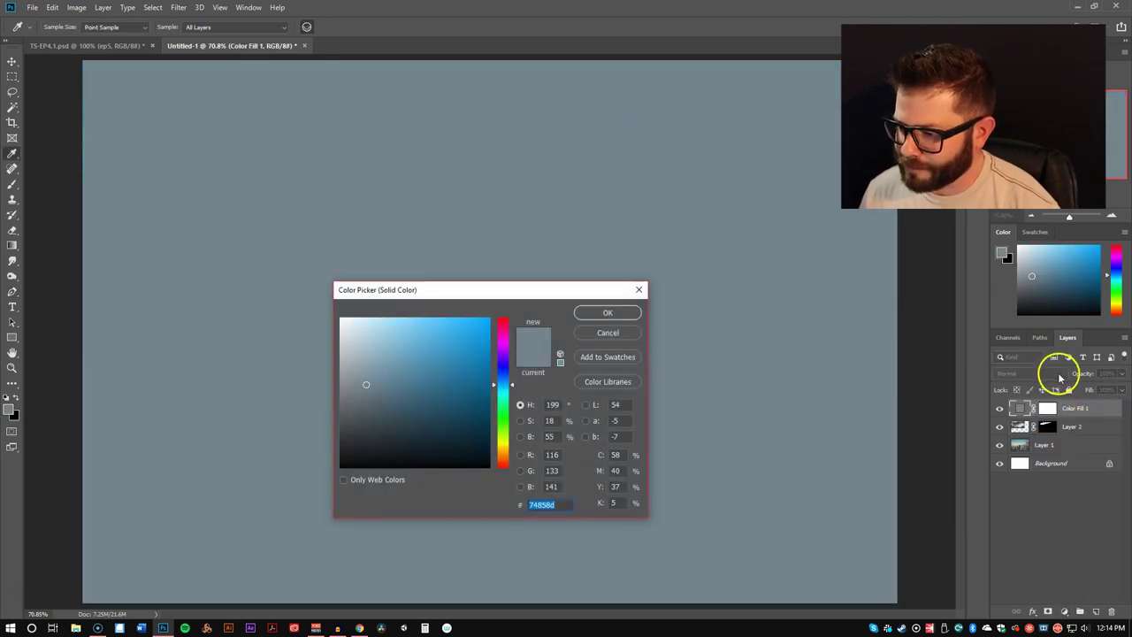
left_click(430, 400)
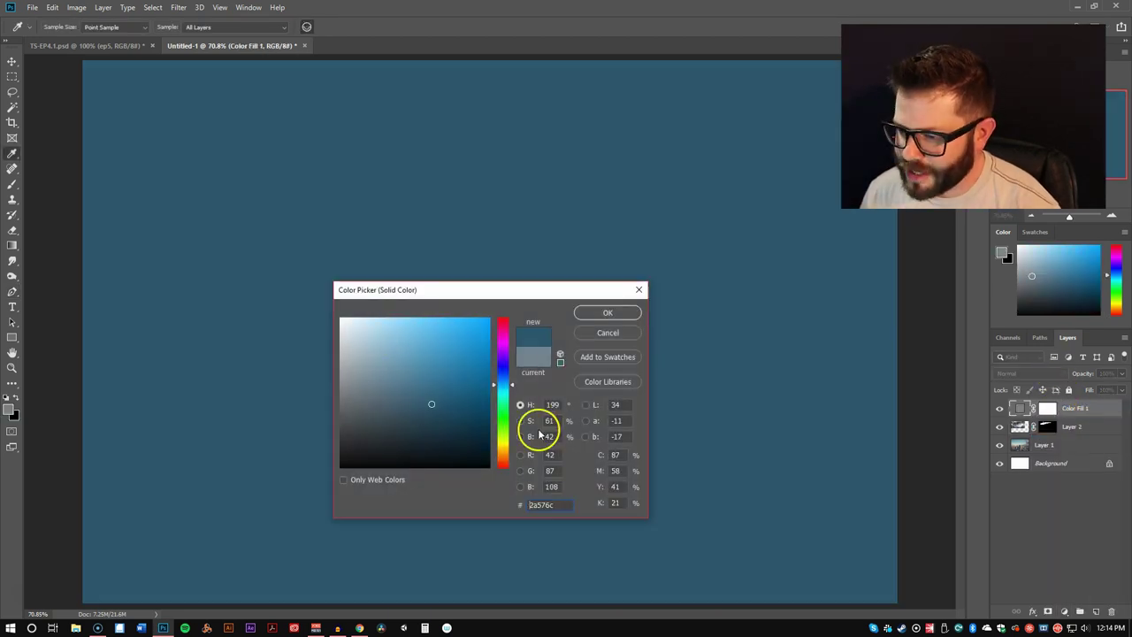
left_click(450, 337)
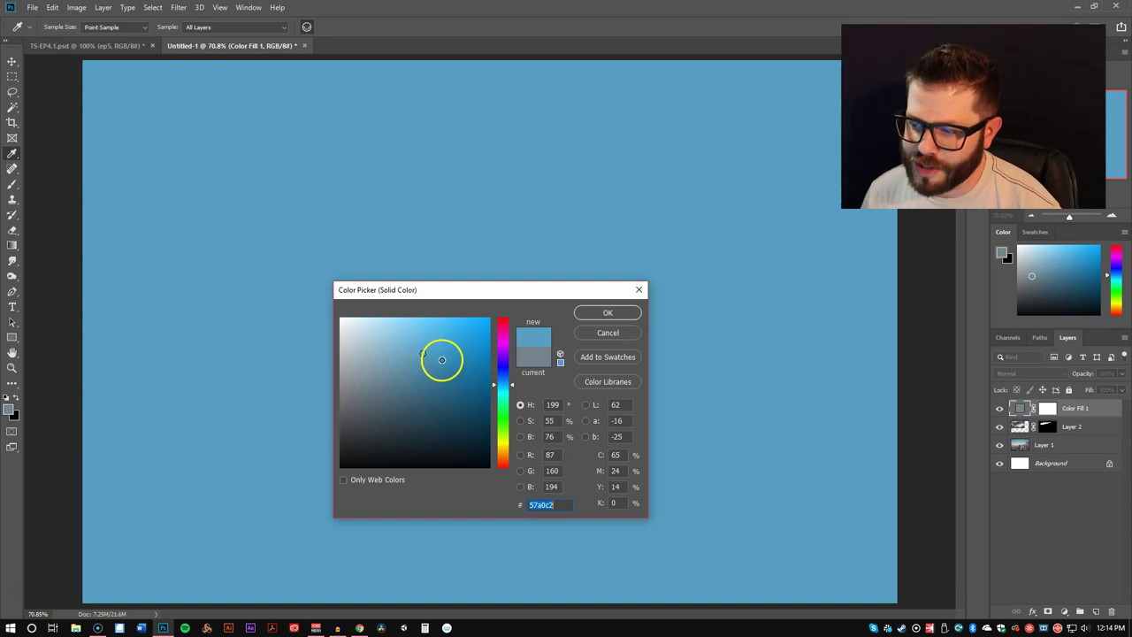
left_click(441, 359)
left_click(505, 391)
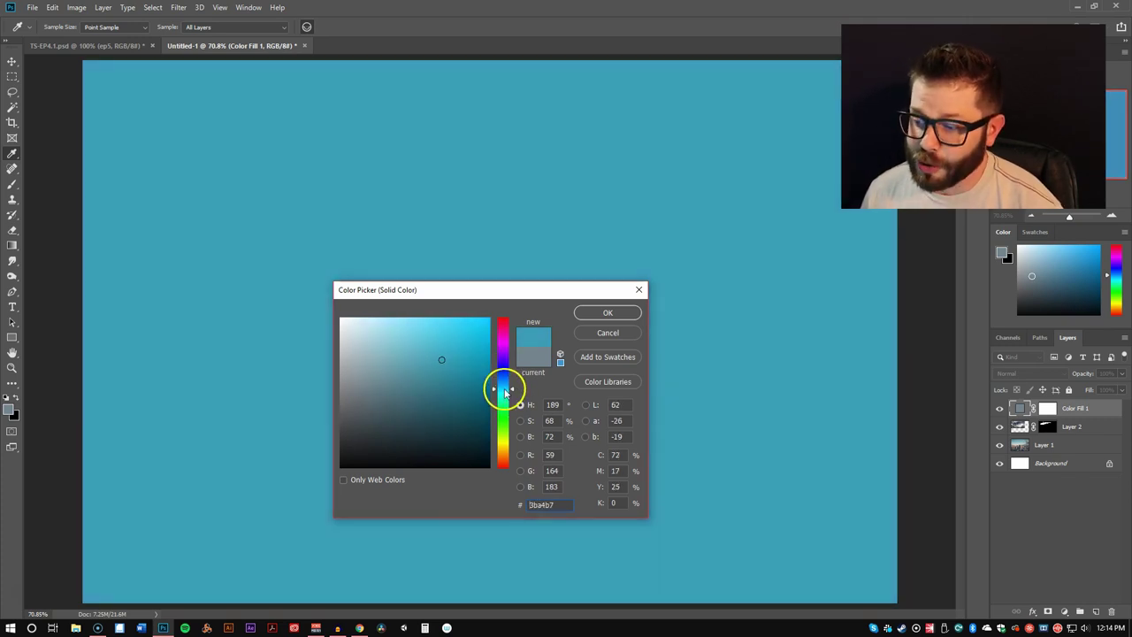
left_click(461, 339)
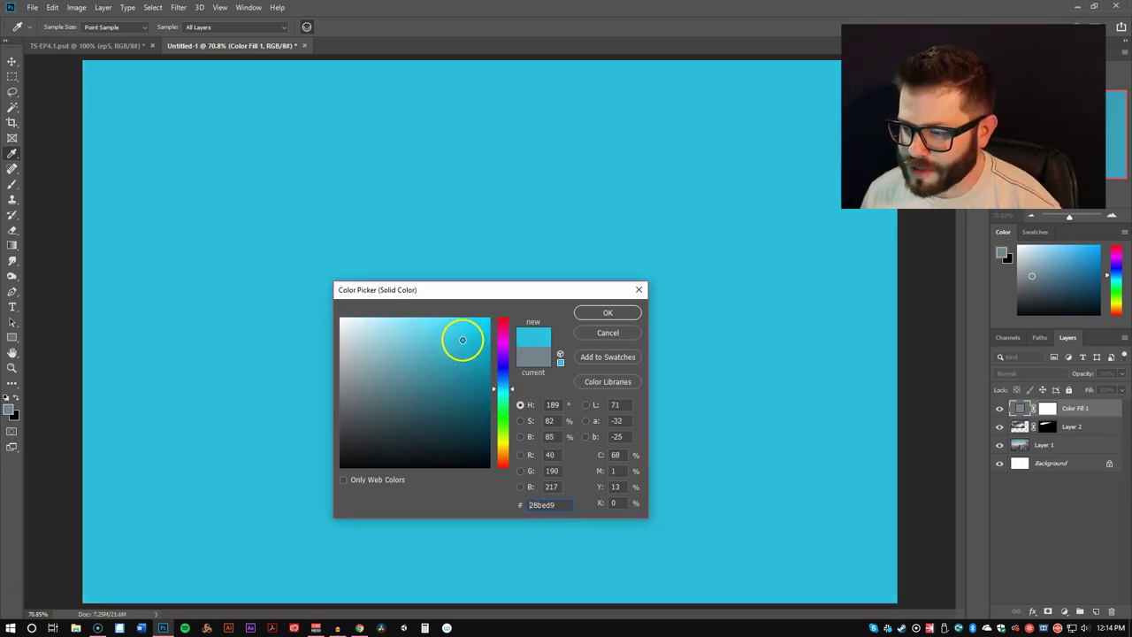
left_click(600, 312)
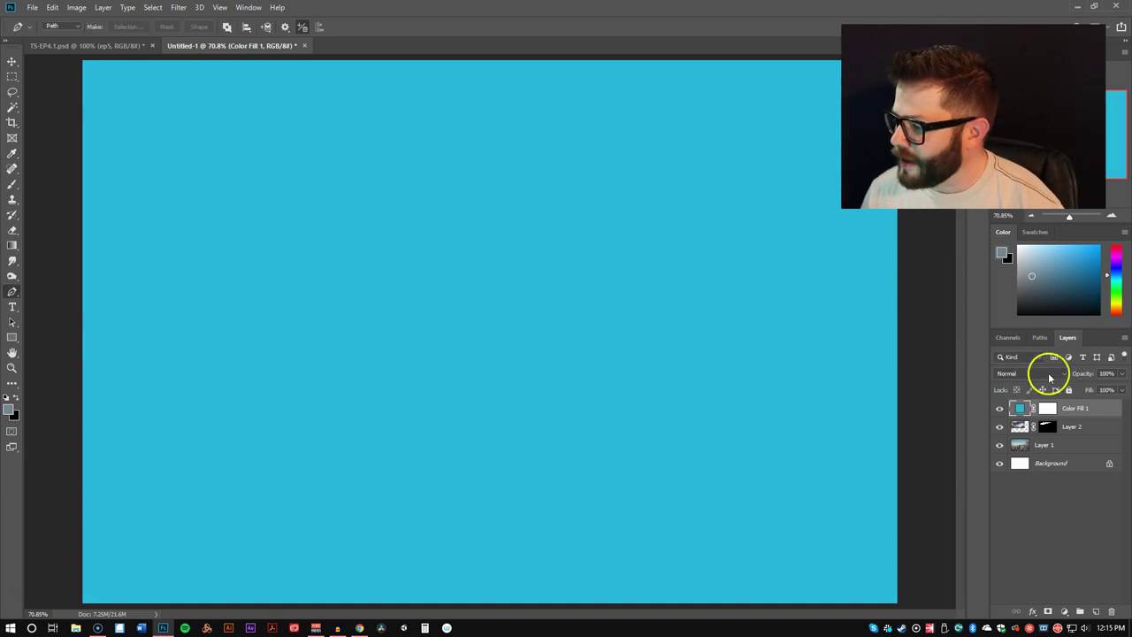
Blend Color Fill 1 in Overlay mode and clip it to the spaceship's Layer 2.
left_click(1054, 373)
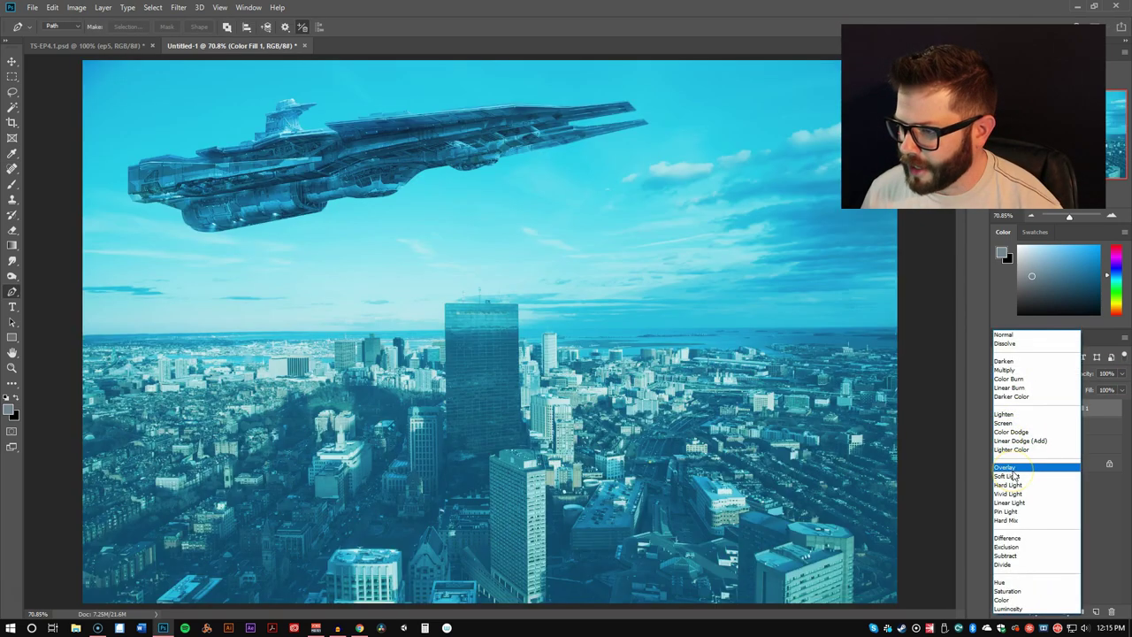
left_click(1013, 469)
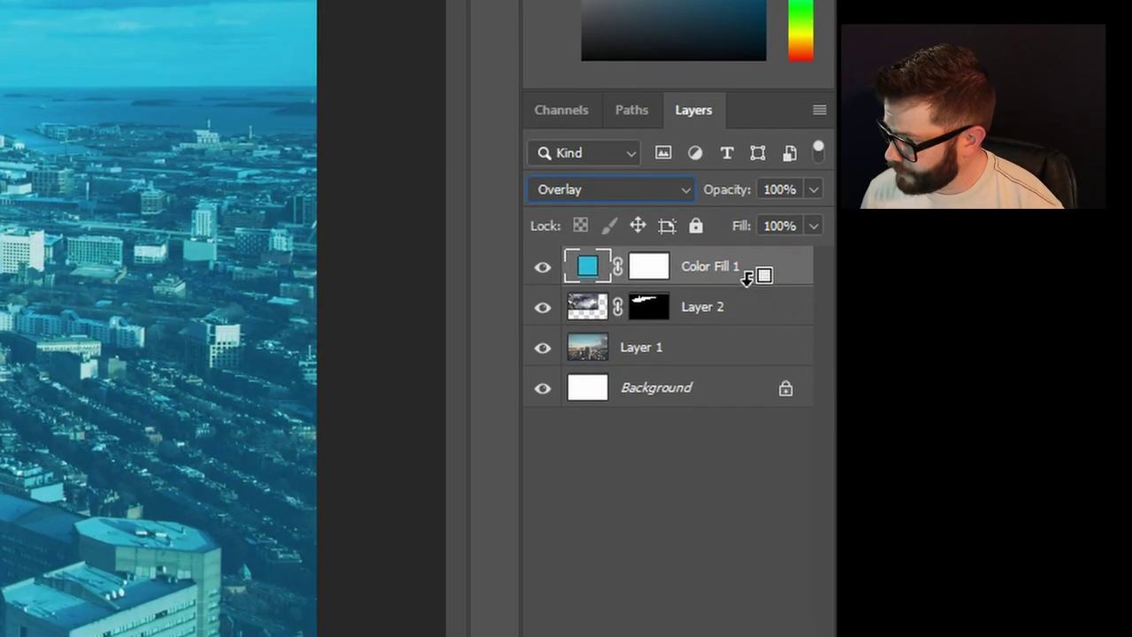
left_click(1100, 412)
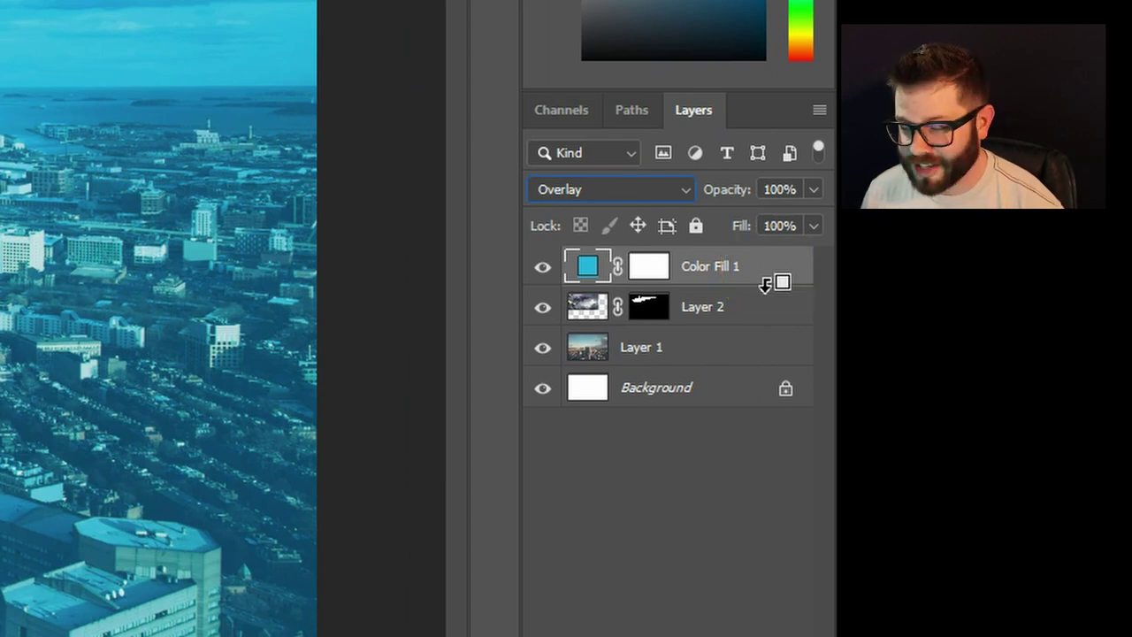
left_click(767, 284, "alt")
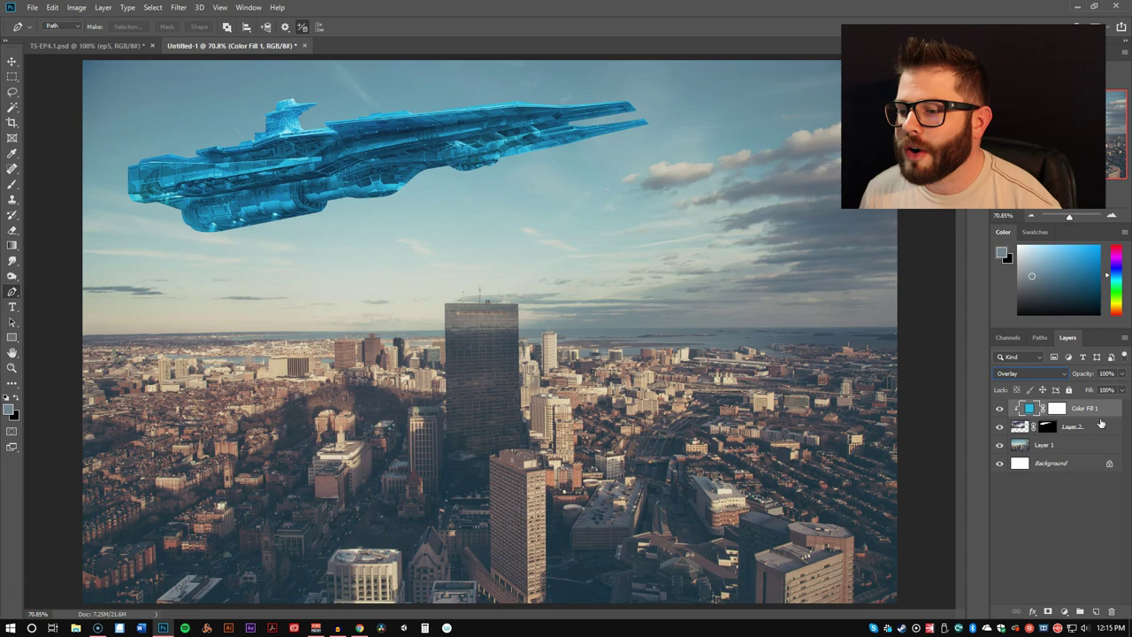
left_click(1069, 425)
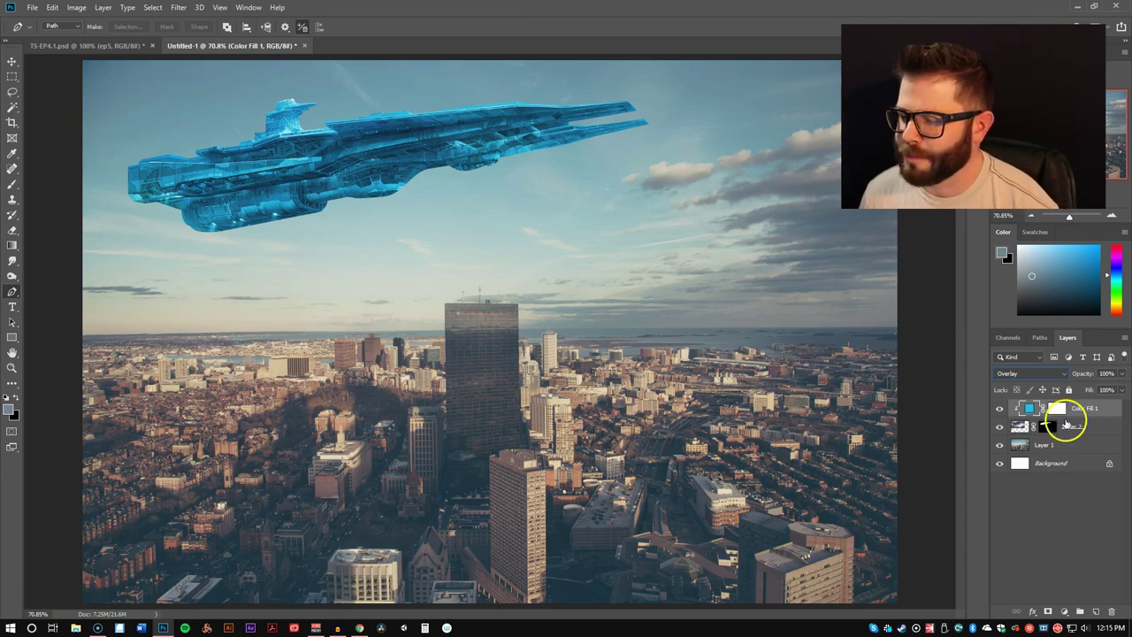
left_click(1031, 409)
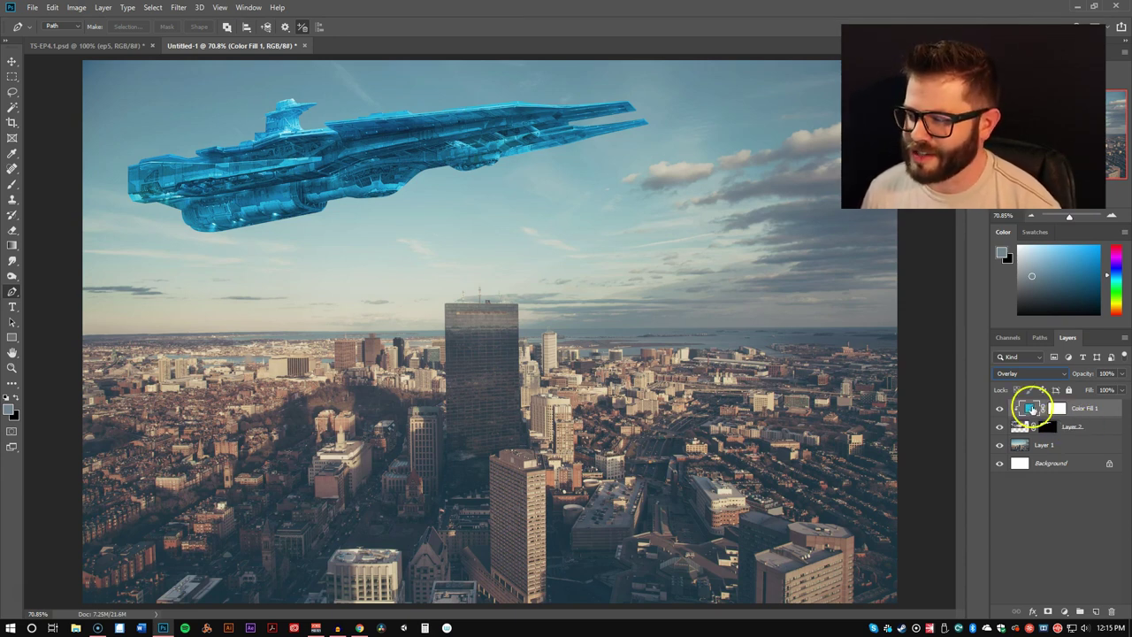
Change Color Fill 1 from cyan to warm grey-beige #c7c1aa sampled from the left horizon sky.
double_click(1031, 409)
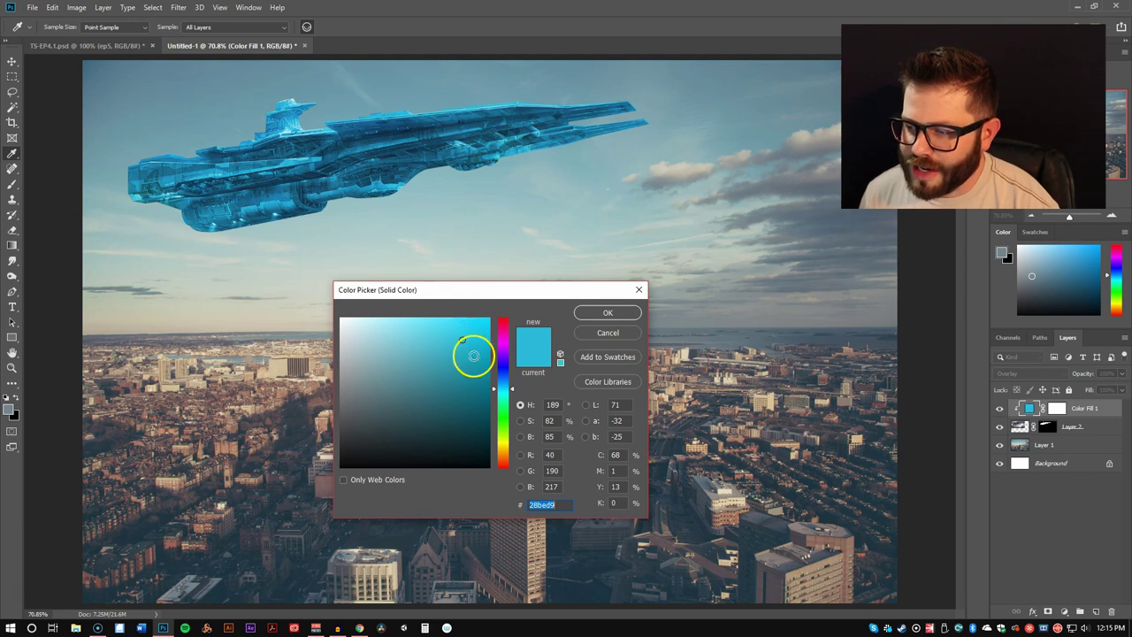
left_click(443, 337)
left_click_drag(442, 337, 454, 361)
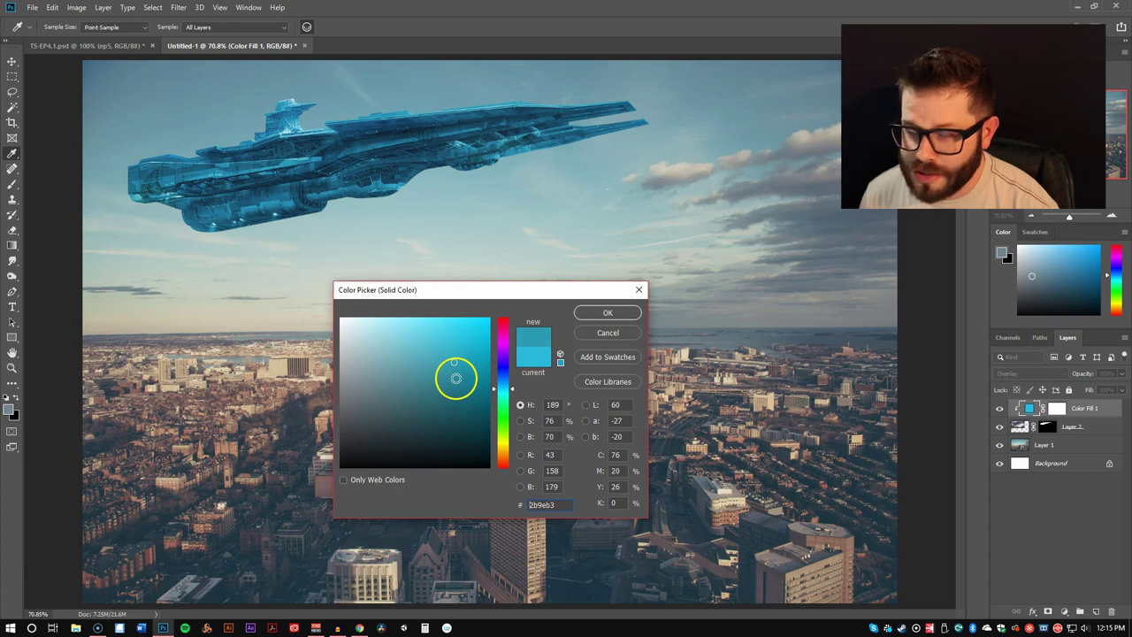
left_click(459, 197)
left_click_drag(328, 232, 135, 318)
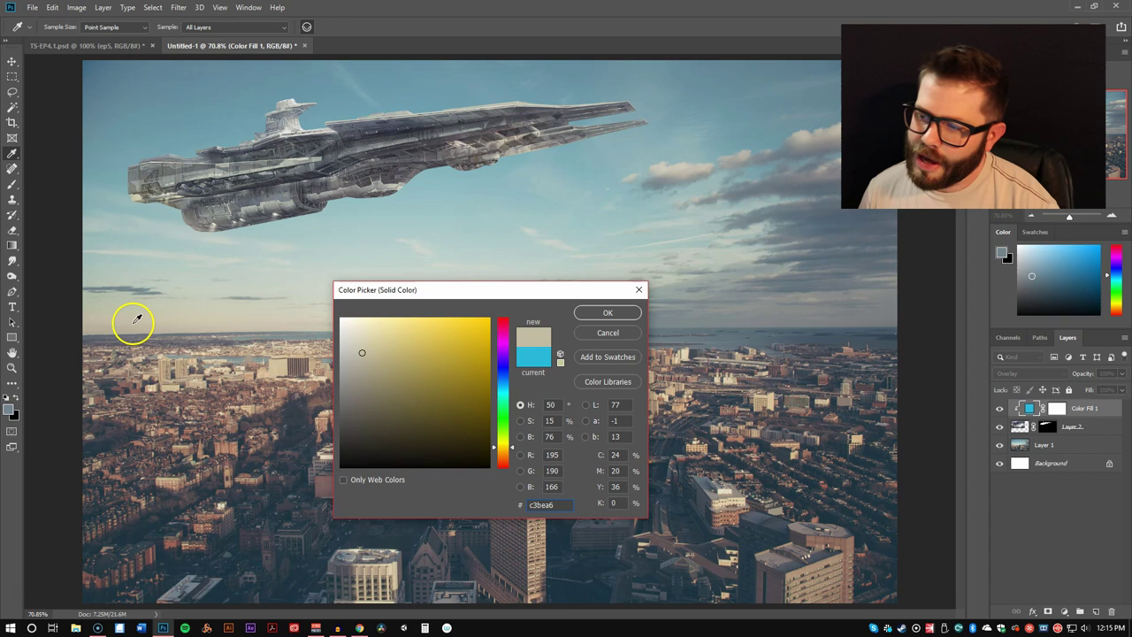
left_click(143, 83)
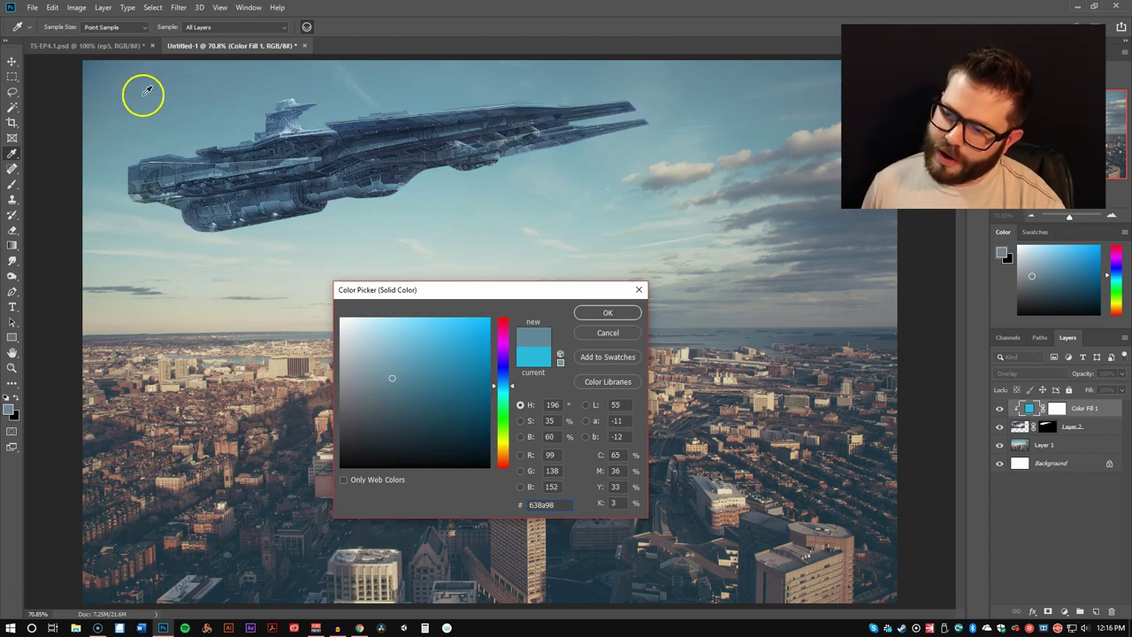
left_click(371, 219)
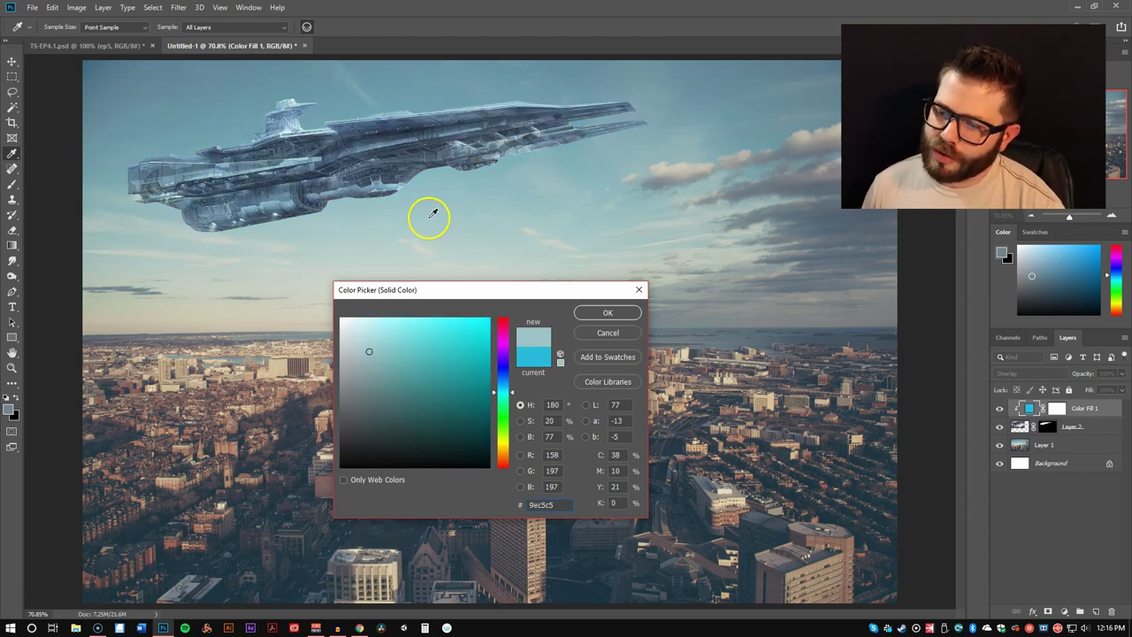
left_click(183, 316)
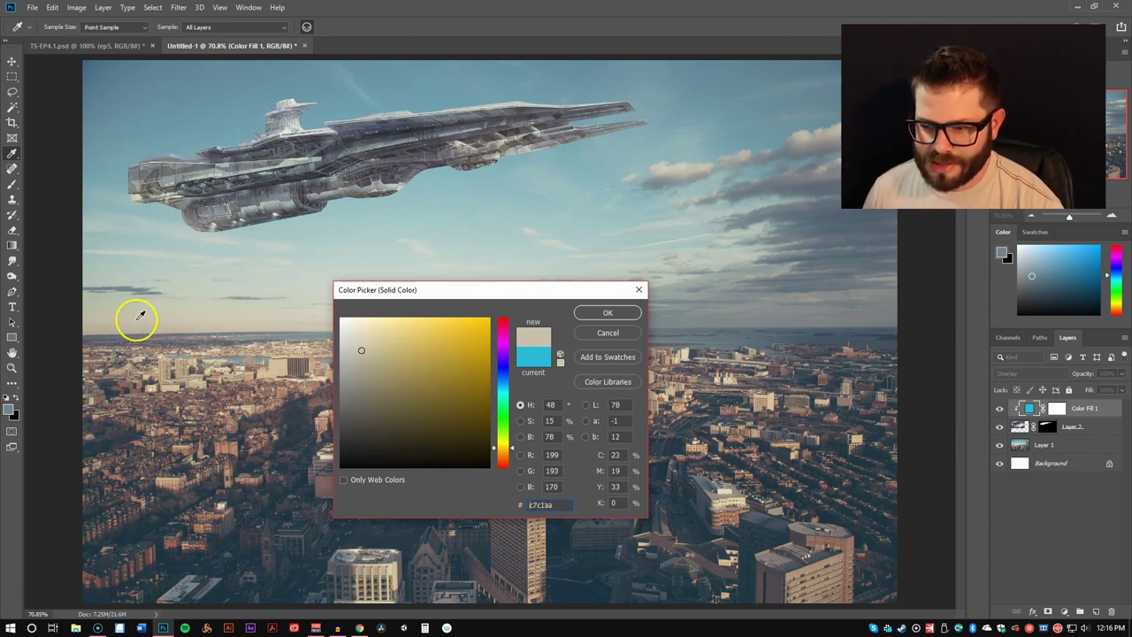
left_click(187, 316)
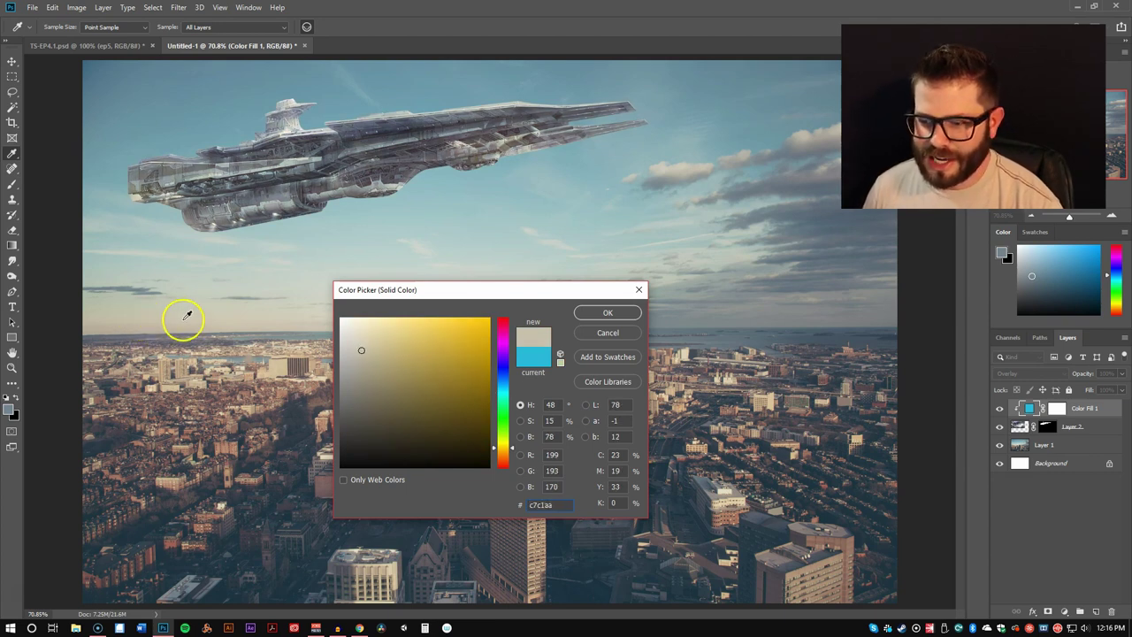
left_click(131, 318)
key("Return")
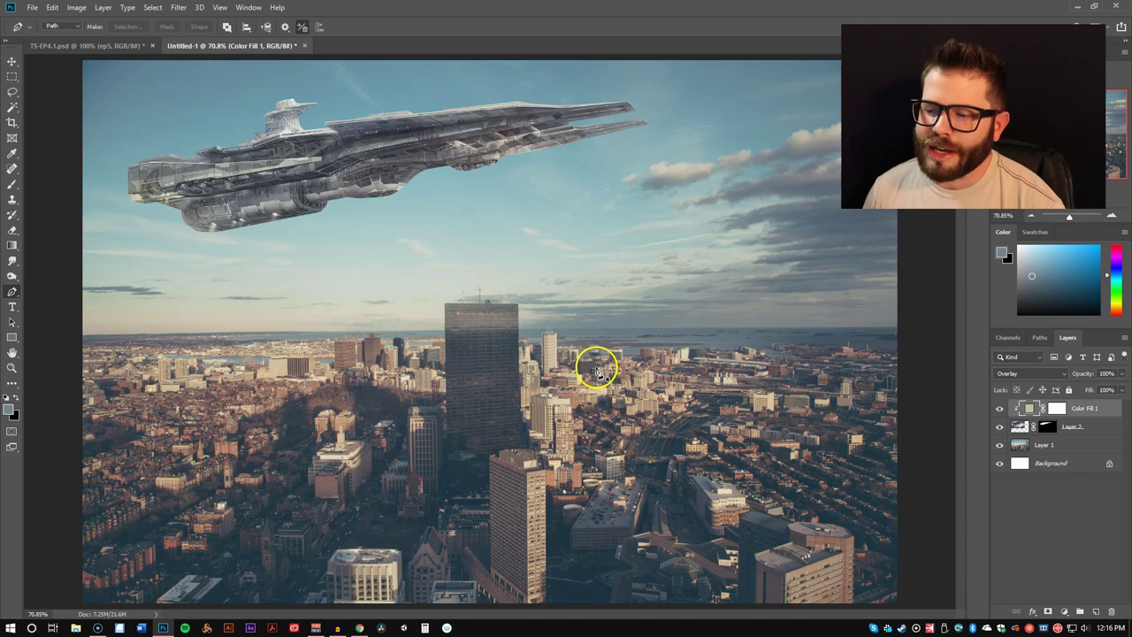
Add Curves 1 clipped to the ship, bowing the RGB curve down to darken shadows and midtones.
left_click(1065, 611)
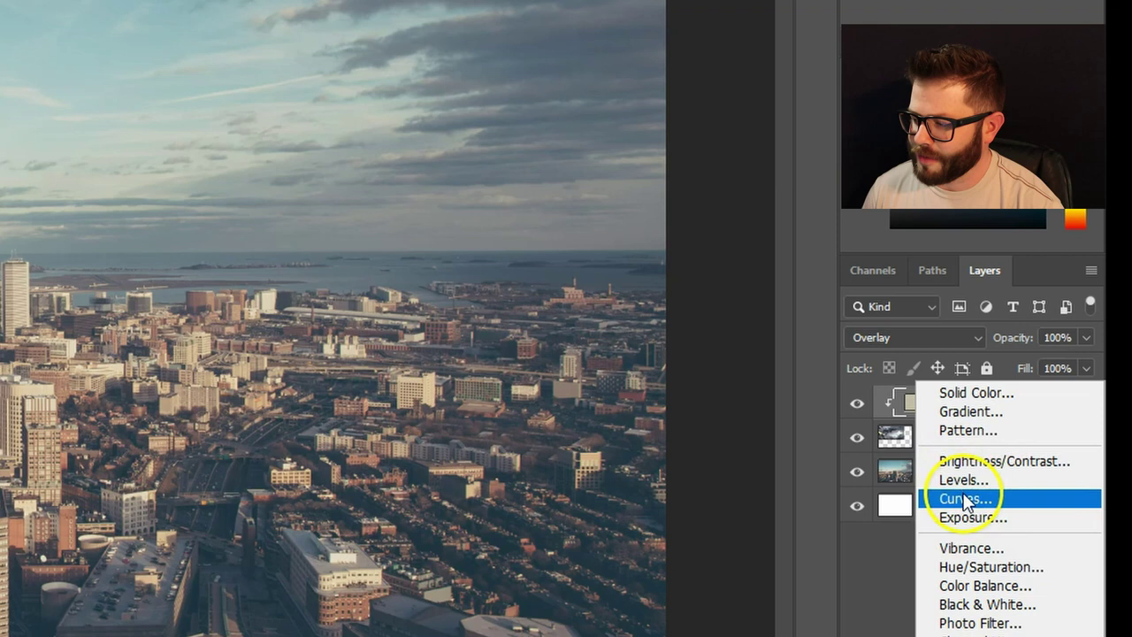
left_click(963, 499)
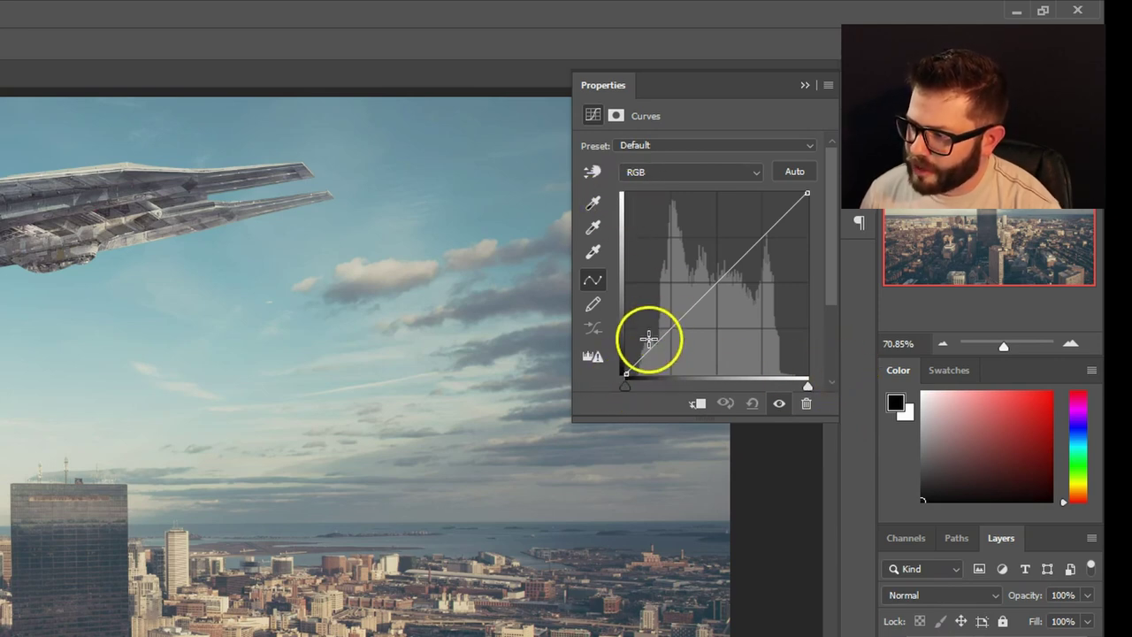
mouse_move(649, 339)
left_mouse_down()
mouse_move(656, 368)
mouse_move(639, 311)
mouse_move(646, 372)
mouse_move(649, 360)
left_mouse_up()
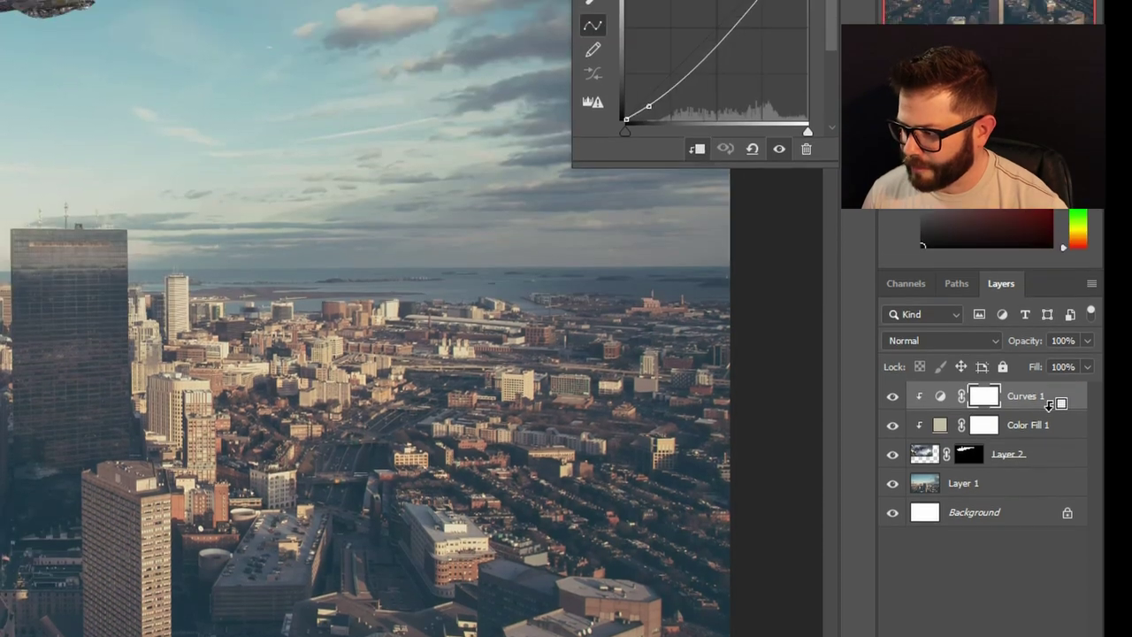
left_click(1048, 345, "alt")
left_click_drag(663, 14, 675, 45)
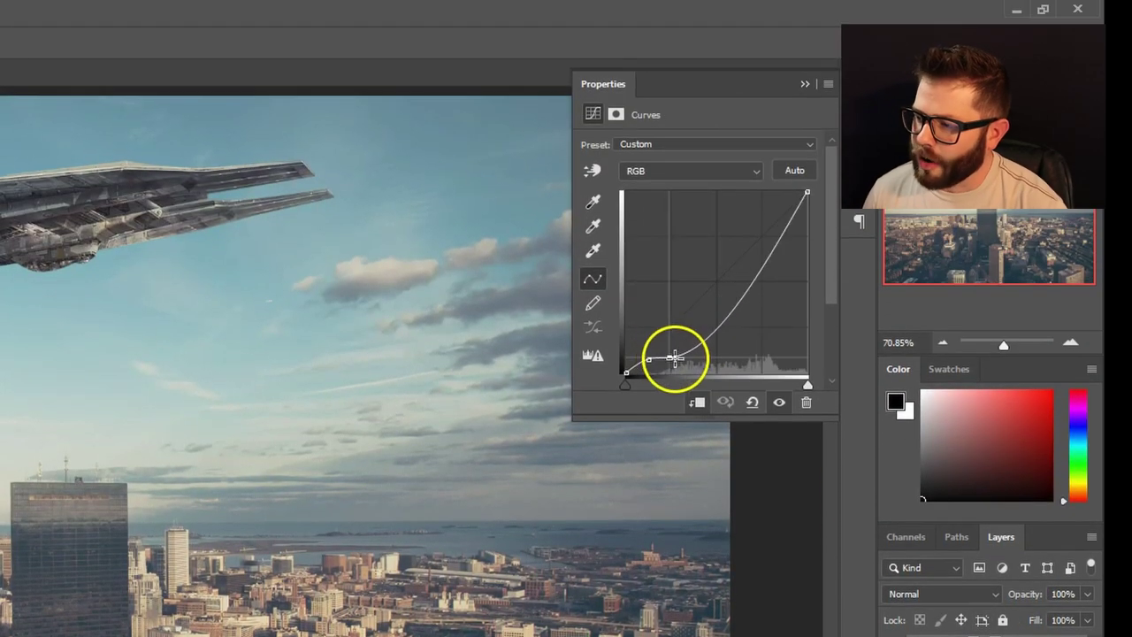
left_click_drag(675, 358, 627, 363)
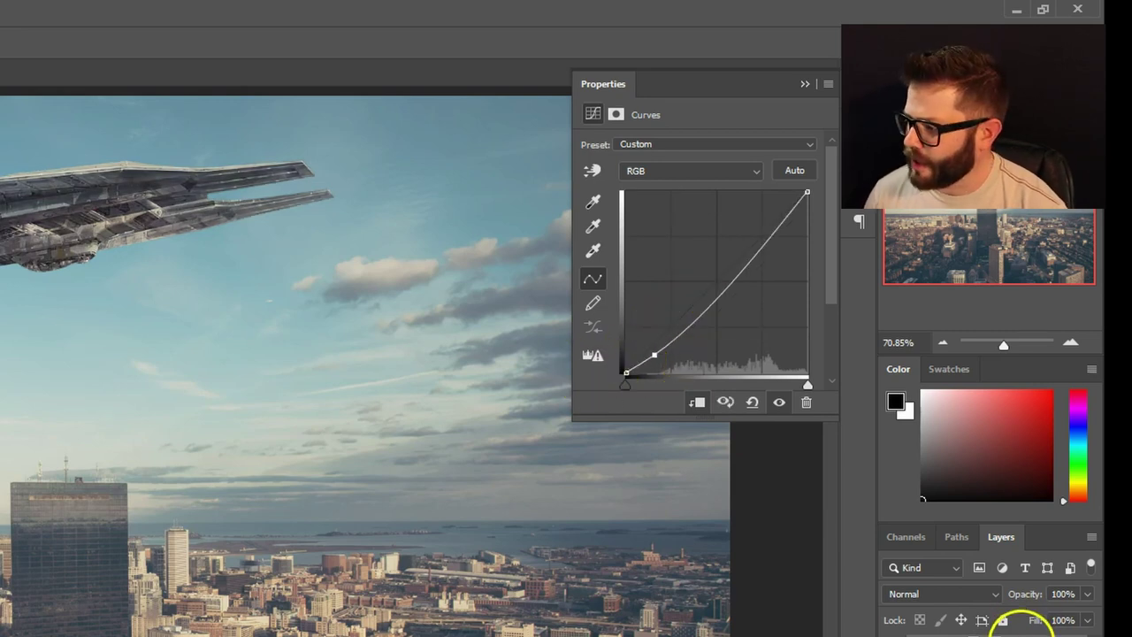
Keep Layer 2 in Normal mode after trying Multiply, and lower its opacity to about 67%.
left_click(1052, 636)
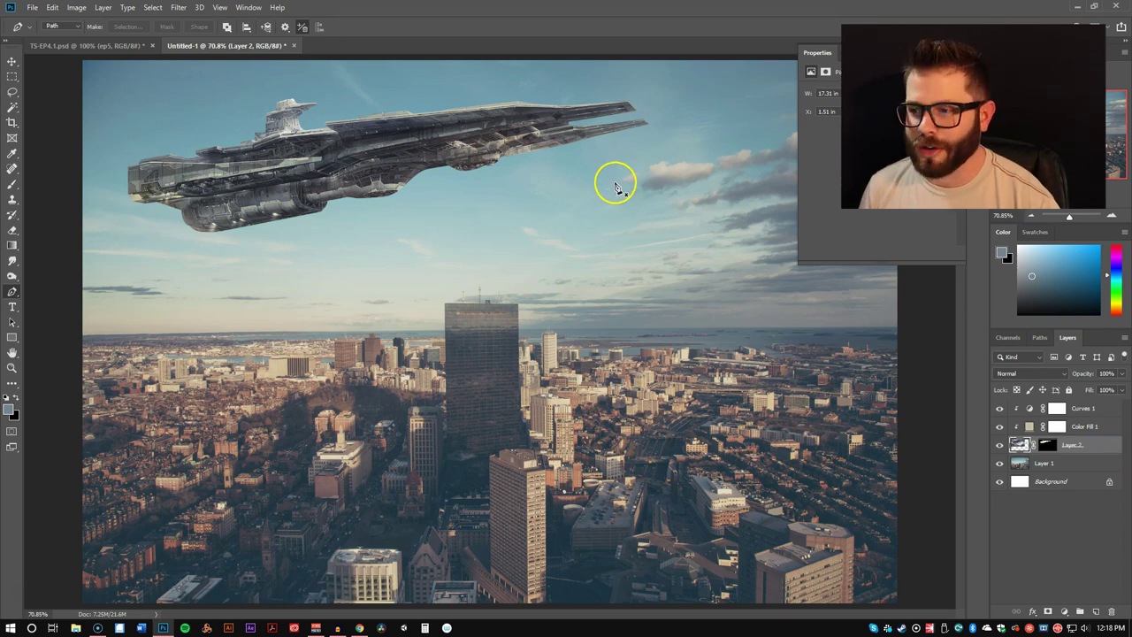
left_click(1064, 375)
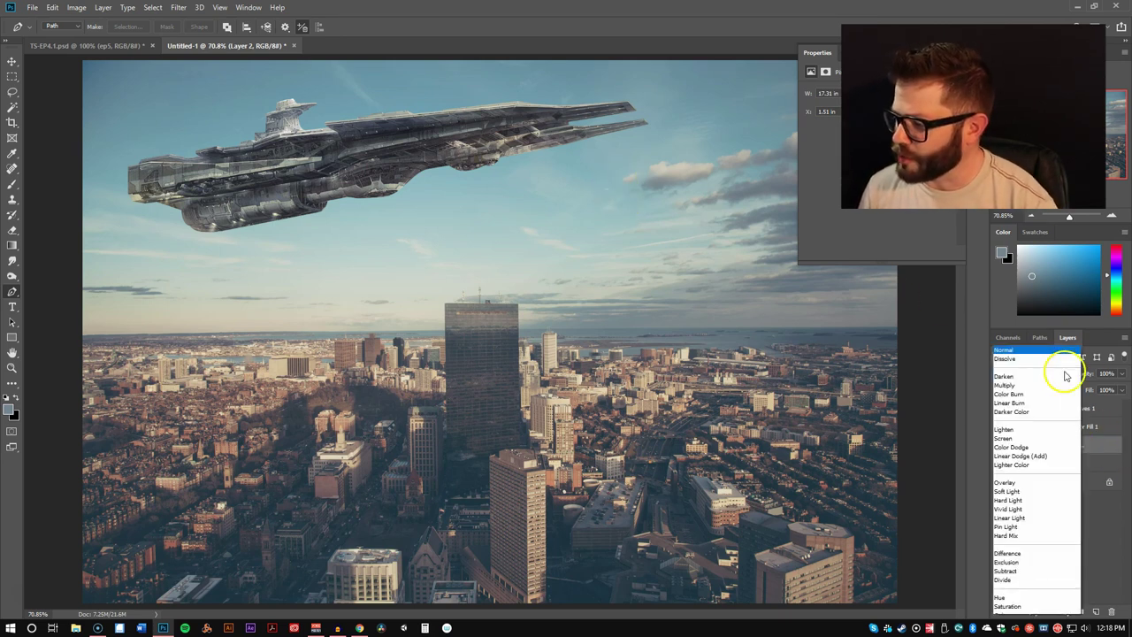
left_click(1062, 385)
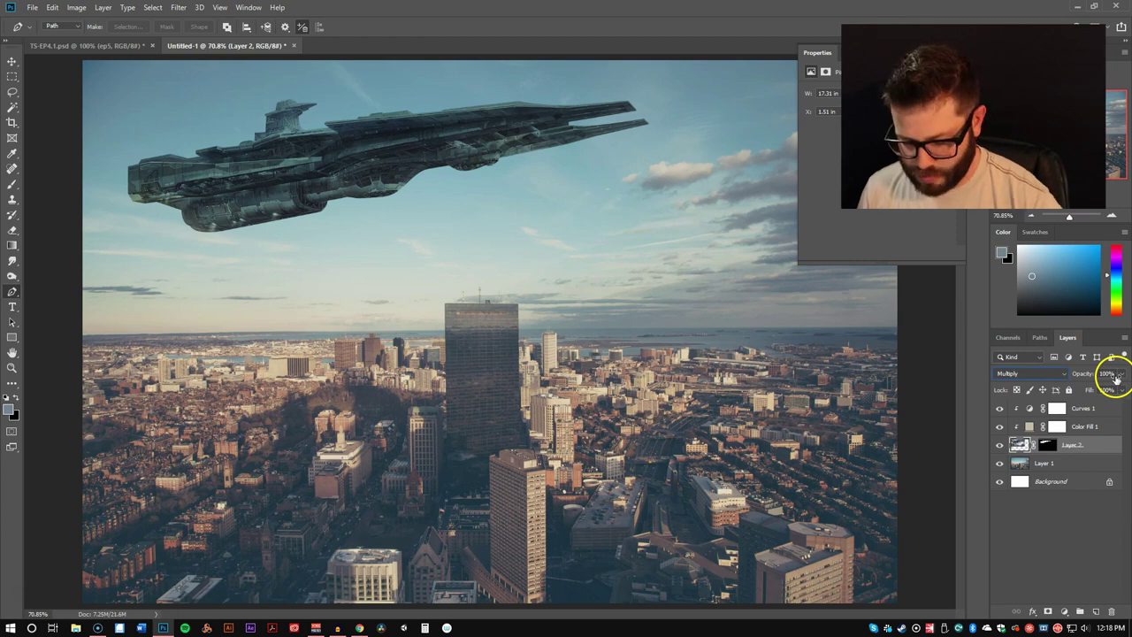
key("ctrl+z")
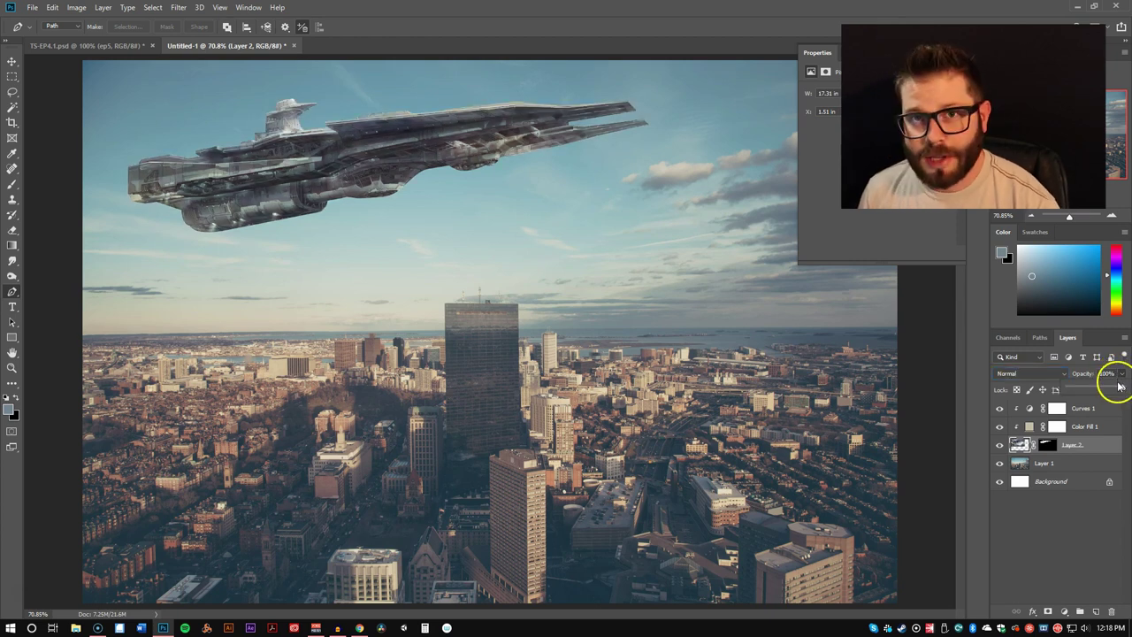
left_click_drag(1112, 389, 1098, 391)
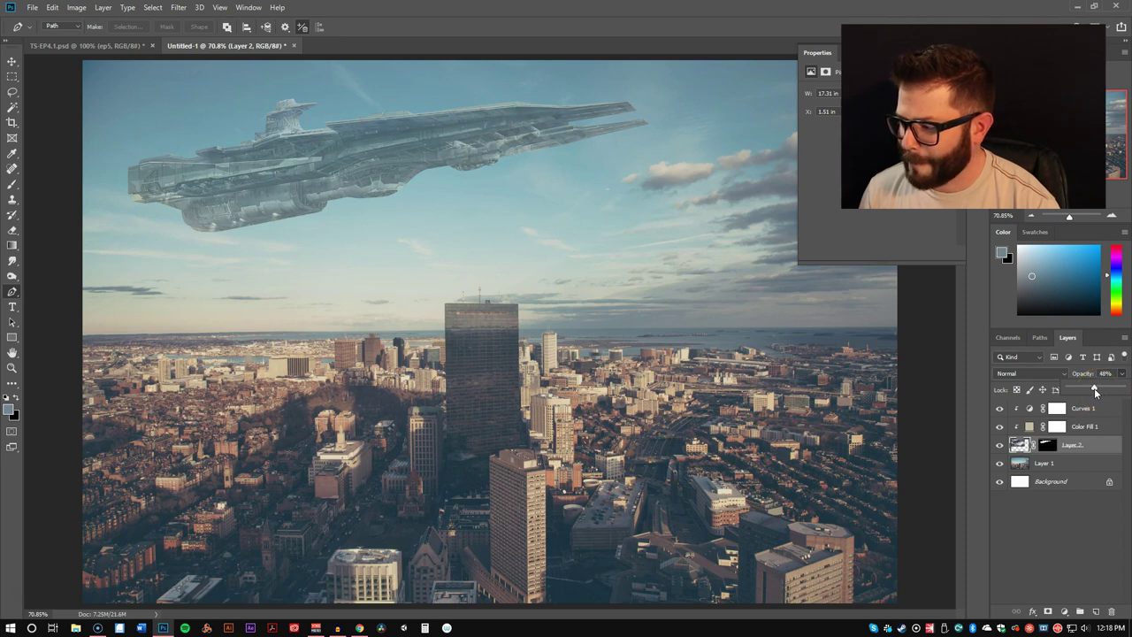
left_click_drag(1105, 390, 1111, 390)
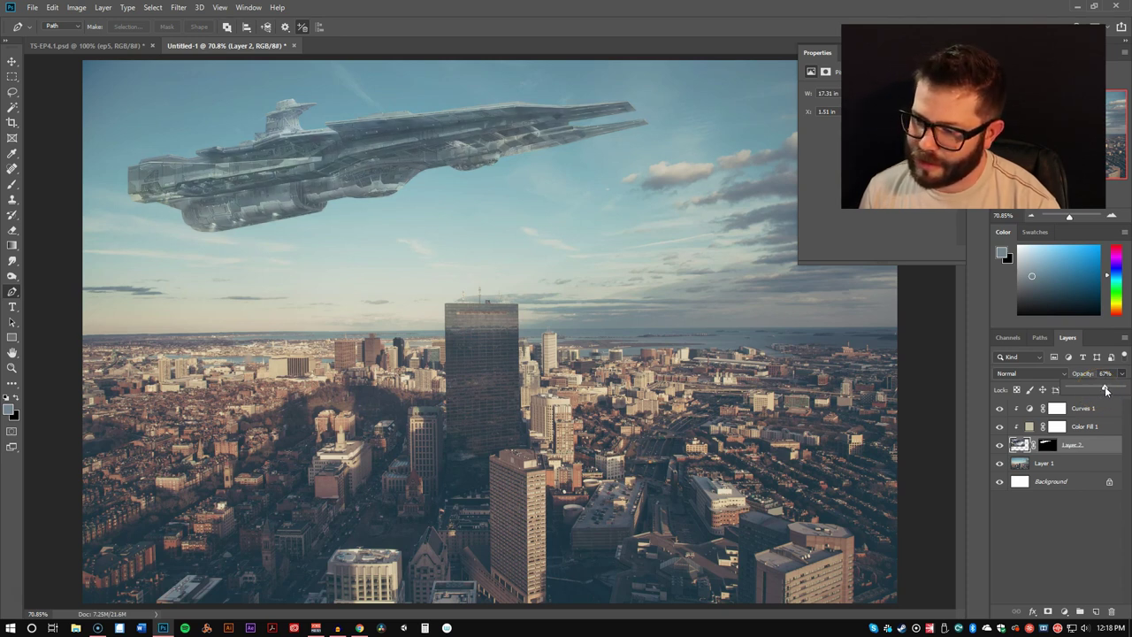
left_click(1105, 411)
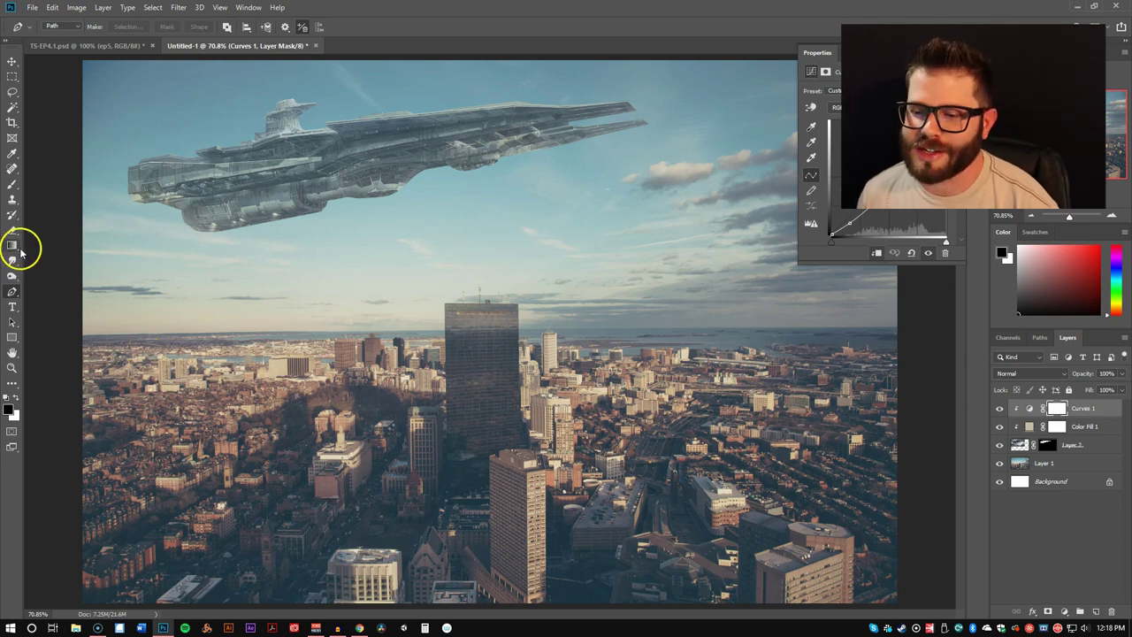
Set up a soft round Brush at 94 px size and 30% opacity.
left_click(14, 184)
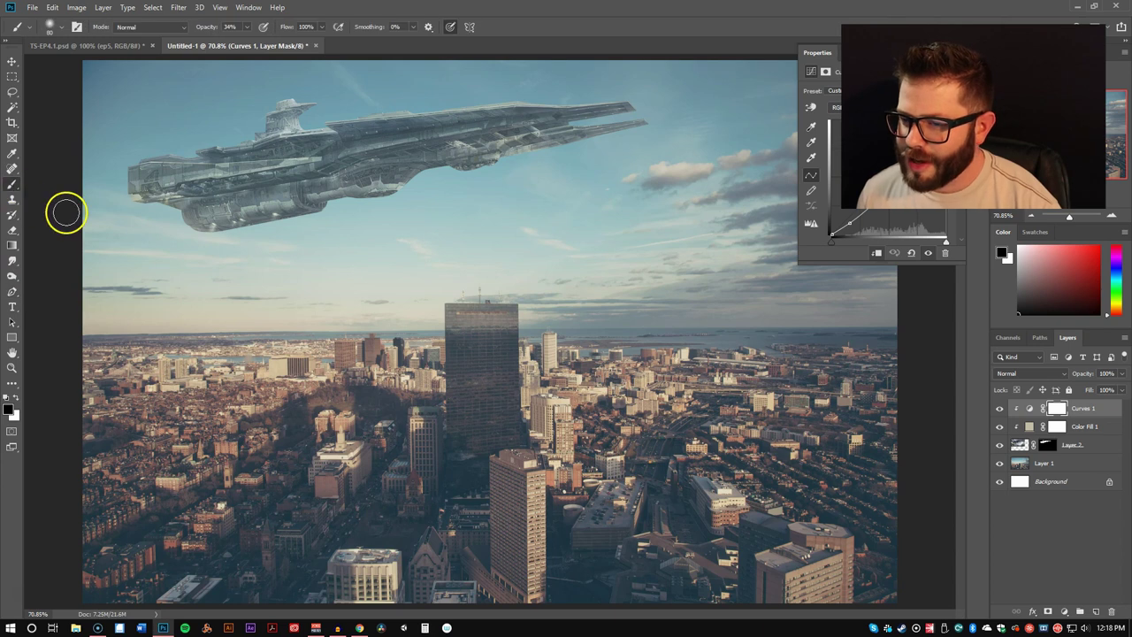
right_click(114, 234)
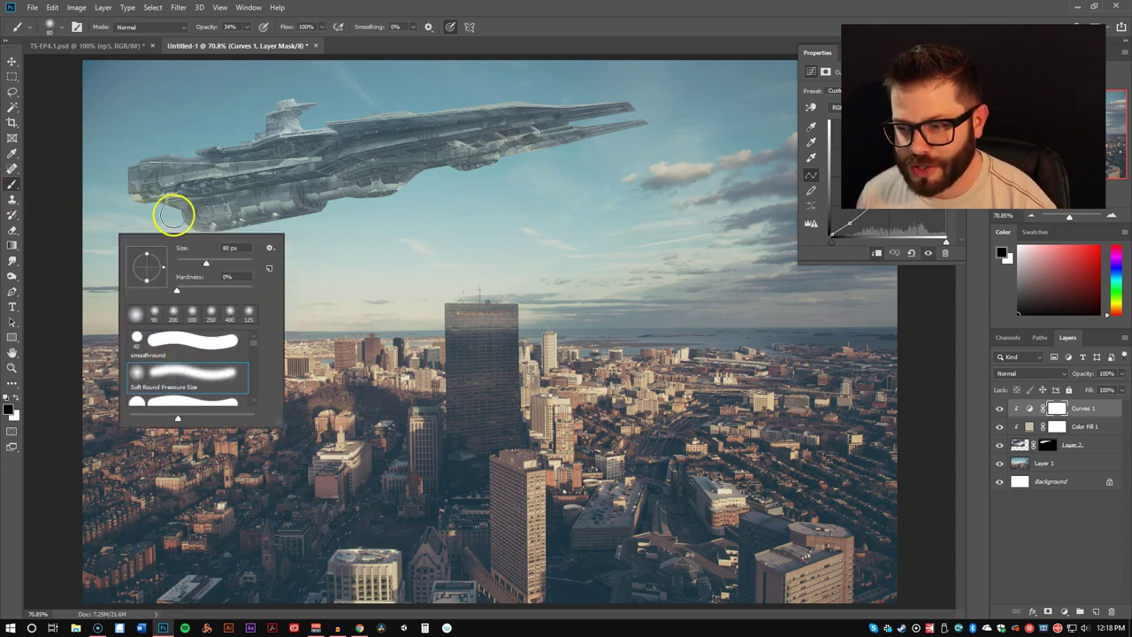
left_click(216, 265)
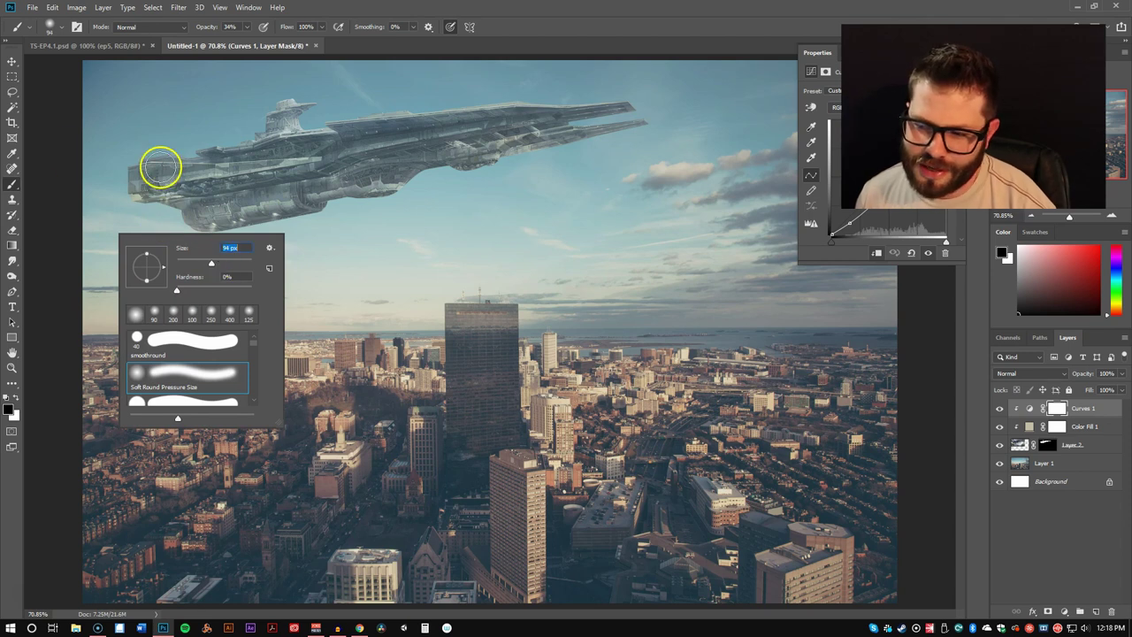
left_click(58, 144)
left_click(246, 26)
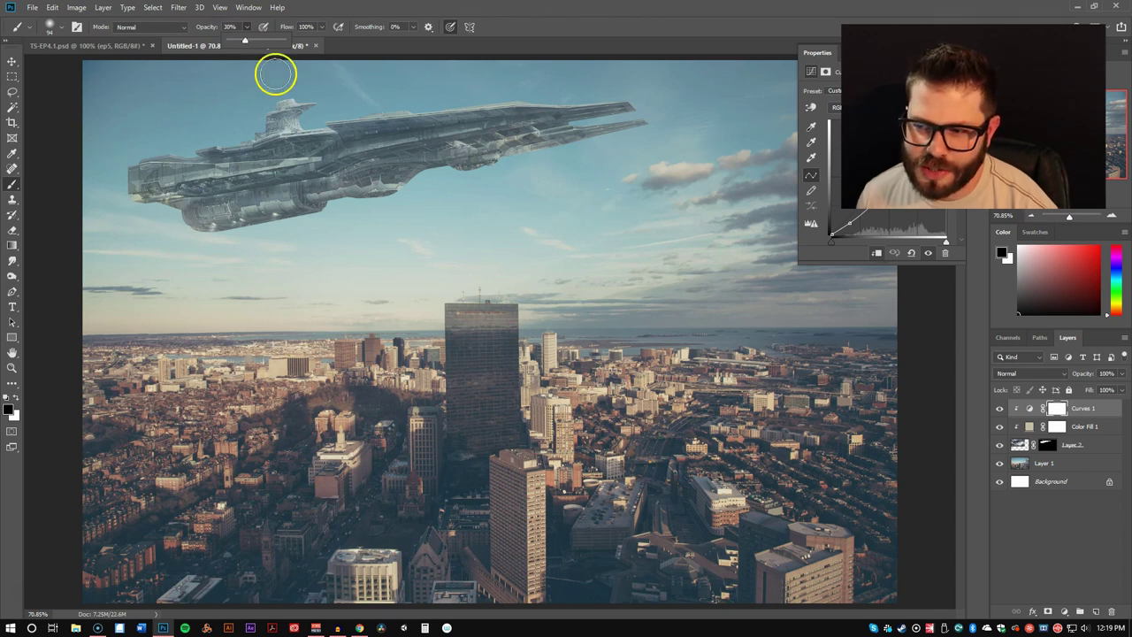
Sample a pale sky colour near the upper right as the foreground colour, with Layer 2 selected.
key("Escape")
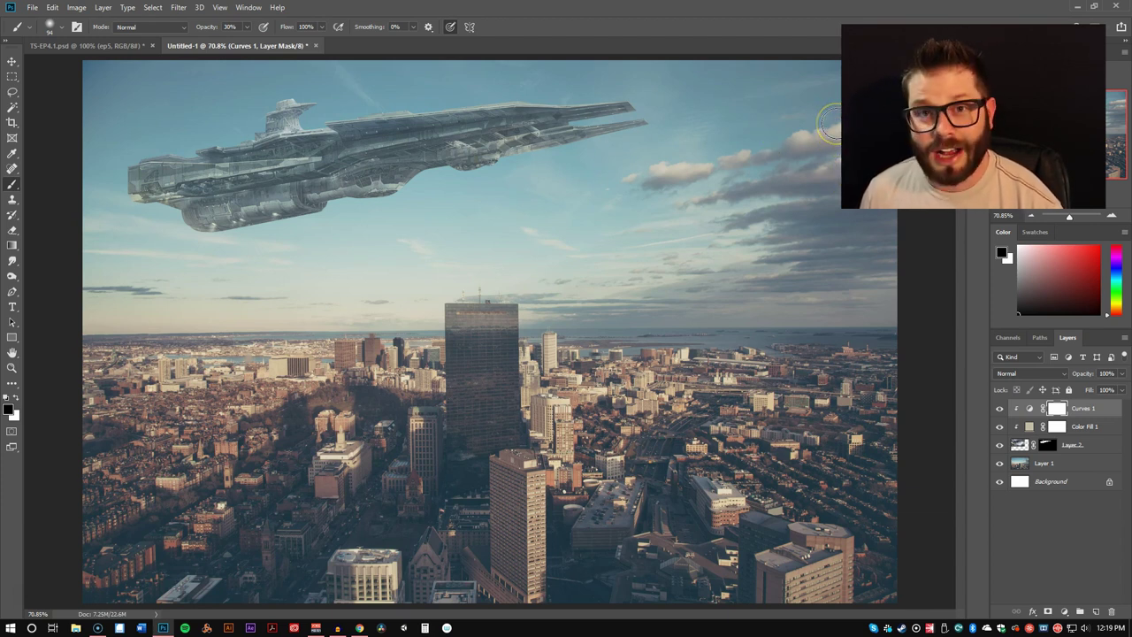
key("i")
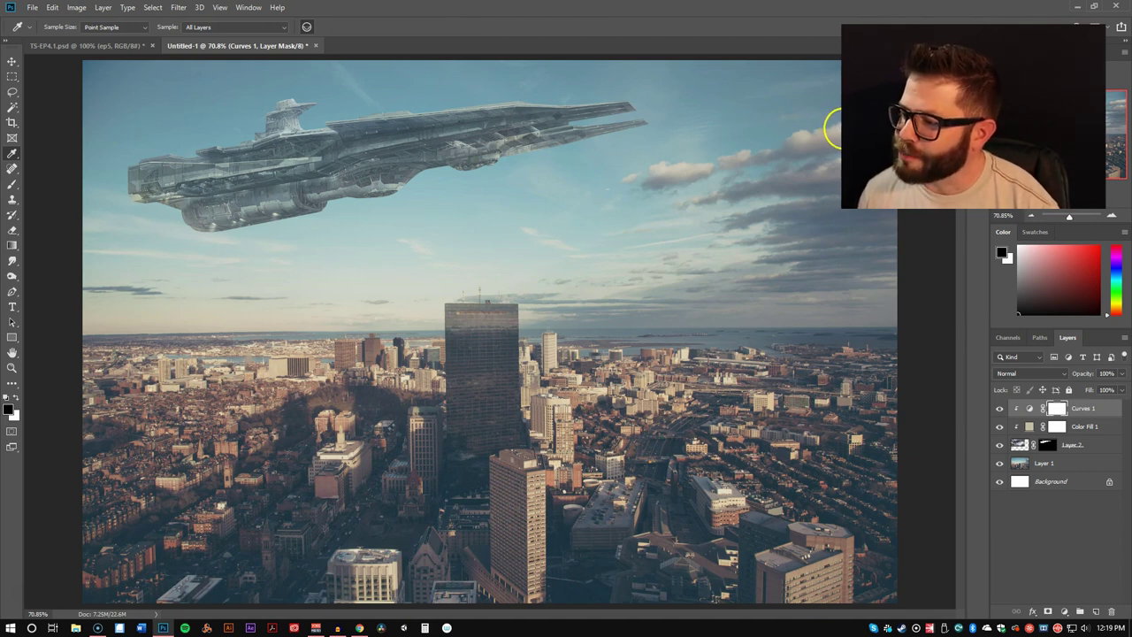
left_click(832, 125)
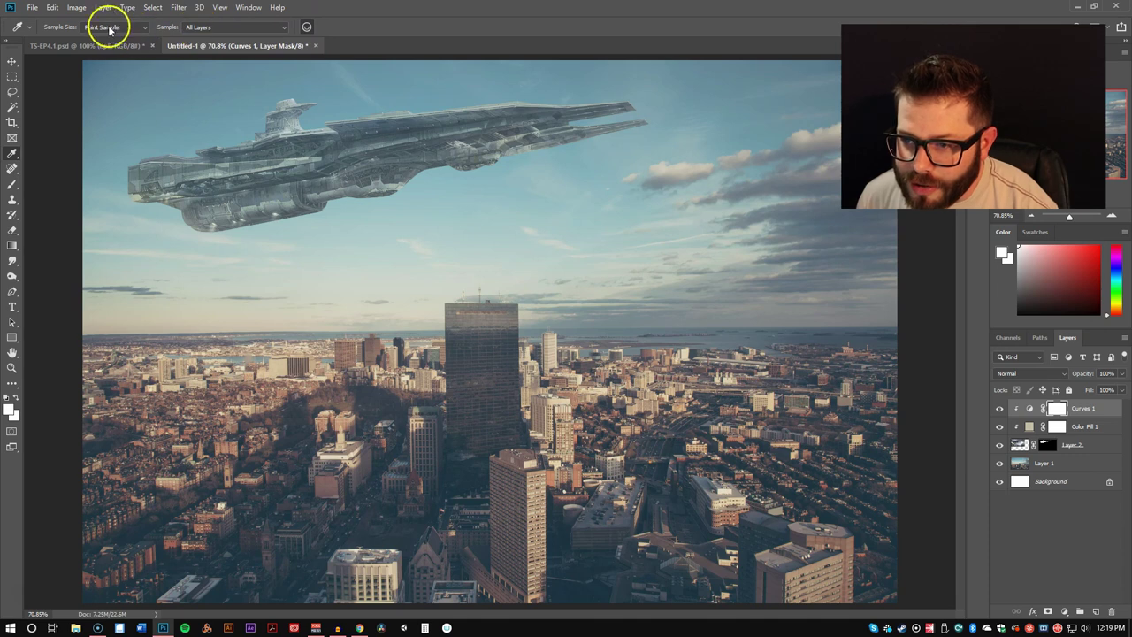
left_click(1094, 446)
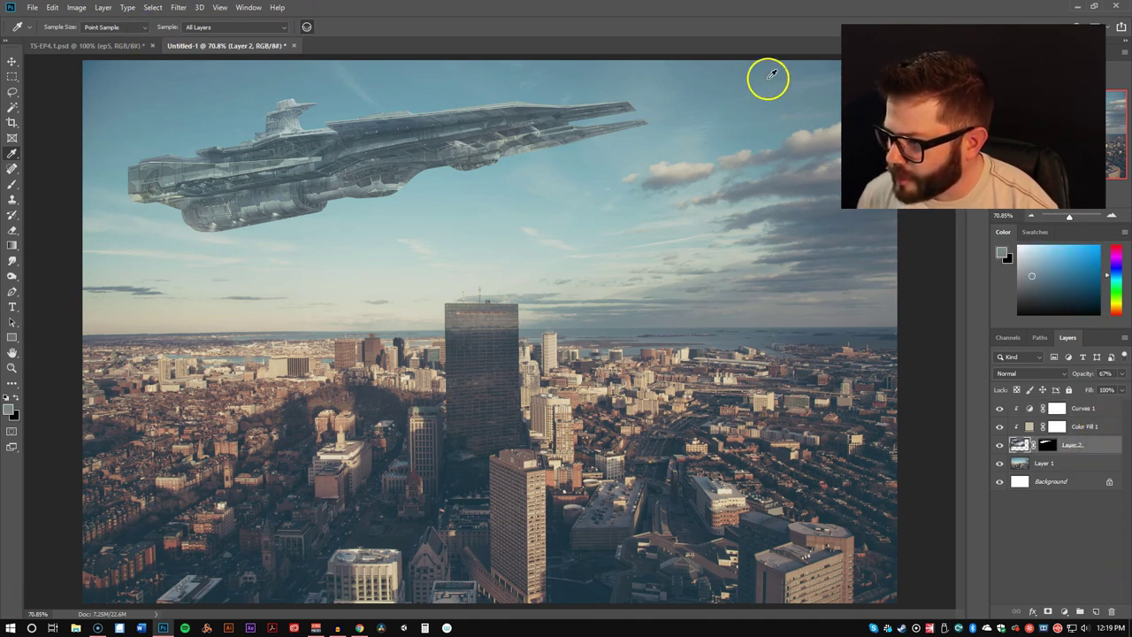
left_click_drag(833, 134, 840, 126)
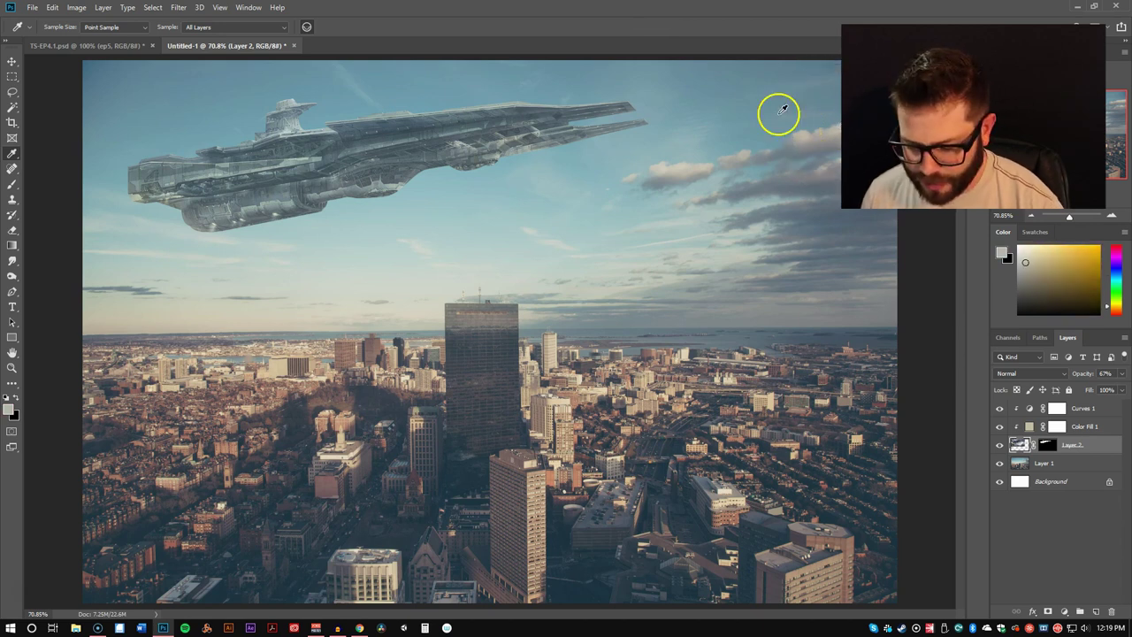
key("b")
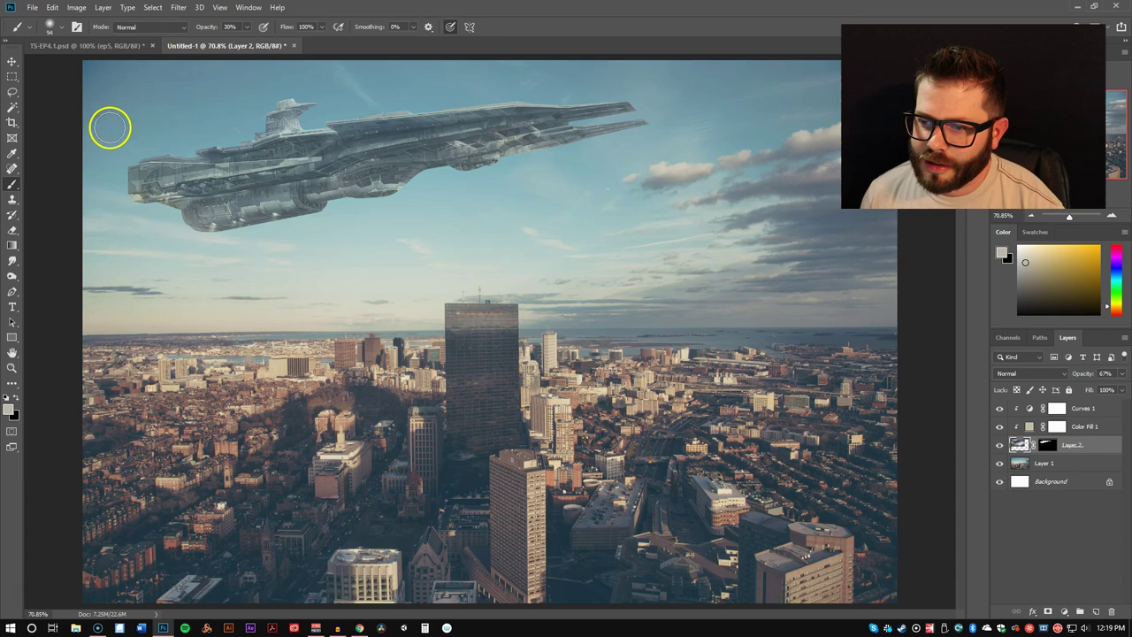
Paint soft pale haze at 63% brush opacity around the ship's left end and top-left sky.
left_click(1102, 410)
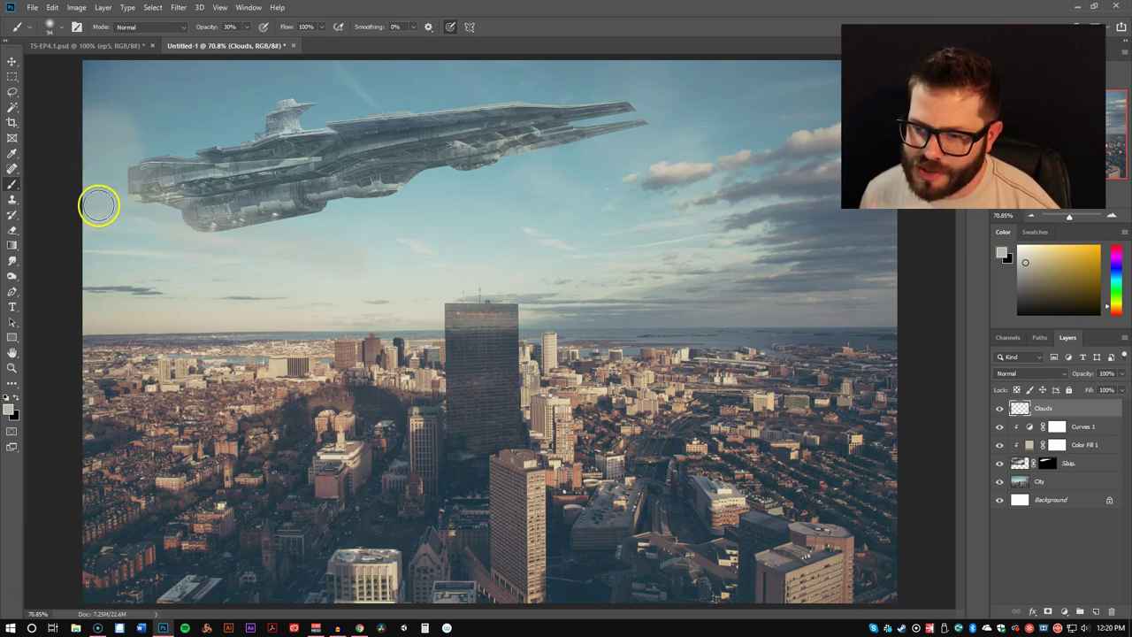
mouse_move(246, 31)
left_mouse_down()
mouse_move(278, 33)
mouse_move(265, 38)
left_mouse_up()
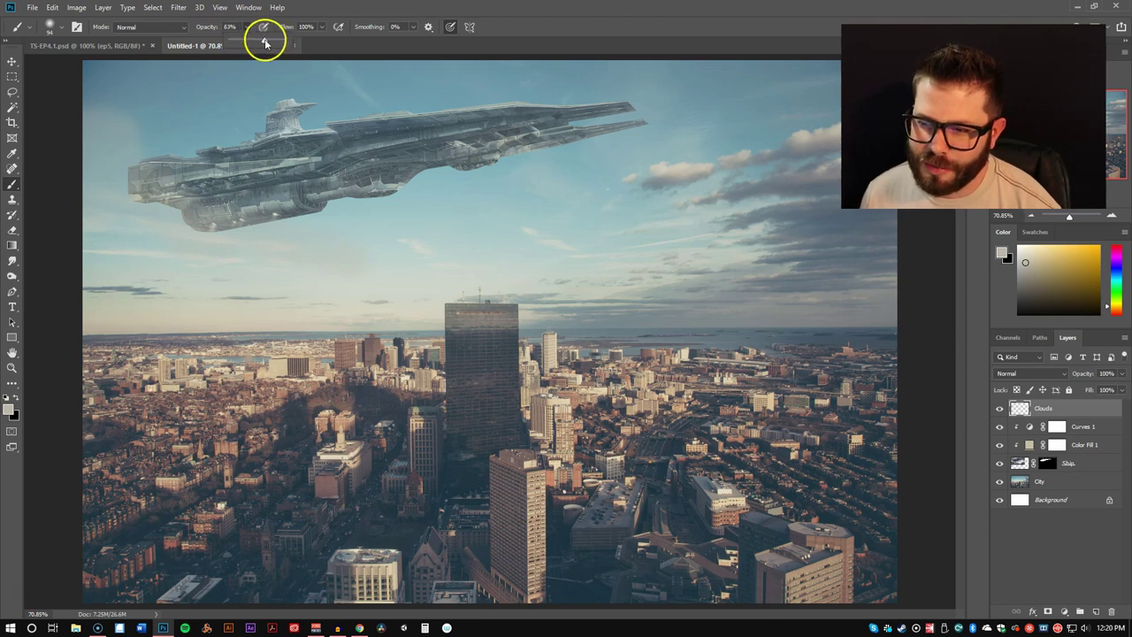
mouse_move(85, 128)
left_mouse_down()
mouse_move(105, 180)
mouse_move(172, 200)
mouse_move(186, 230)
mouse_move(218, 246)
mouse_move(302, 233)
mouse_move(345, 241)
mouse_move(98, 203)
mouse_move(62, 217)
mouse_move(105, 248)
mouse_move(136, 228)
mouse_move(295, 274)
mouse_move(359, 265)
mouse_move(348, 225)
left_mouse_up()
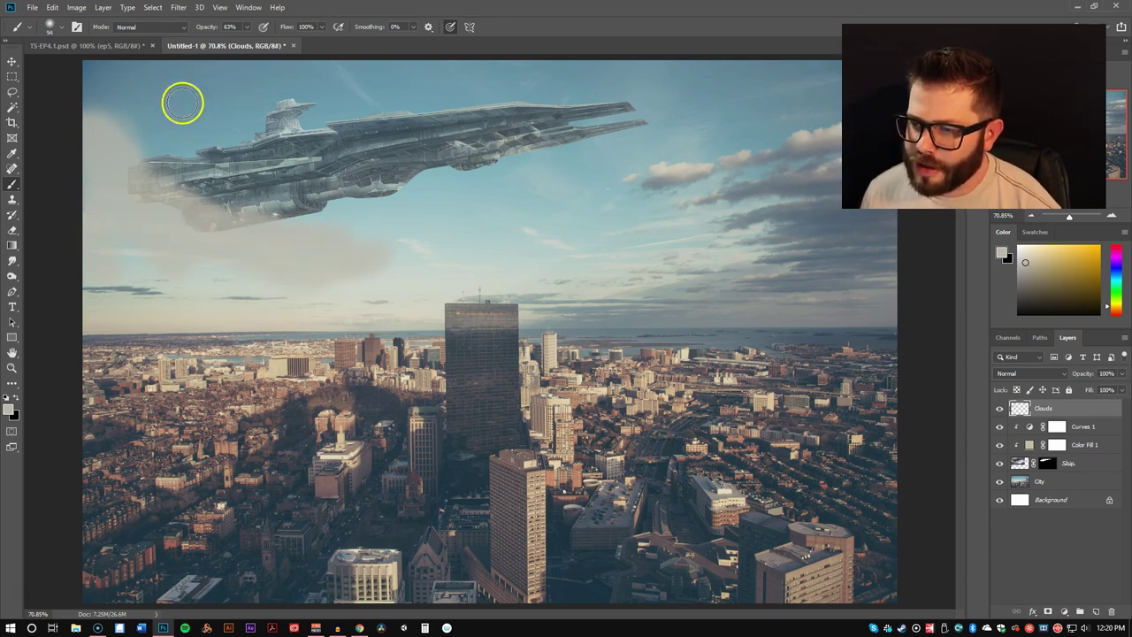
mouse_move(182, 100)
left_mouse_down()
mouse_move(212, 119)
mouse_move(238, 105)
mouse_move(148, 82)
mouse_move(301, 92)
left_mouse_up()
mouse_move(91, 50)
left_mouse_down()
mouse_move(226, 99)
mouse_move(242, 90)
mouse_move(196, 89)
mouse_move(218, 81)
mouse_move(208, 72)
mouse_move(288, 94)
mouse_move(288, 85)
mouse_move(308, 89)
mouse_move(241, 92)
mouse_move(217, 110)
mouse_move(252, 115)
mouse_move(210, 105)
mouse_move(202, 117)
mouse_move(100, 141)
mouse_move(91, 125)
mouse_move(139, 164)
mouse_move(100, 126)
mouse_move(136, 158)
mouse_move(108, 151)
mouse_move(127, 173)
mouse_move(109, 172)
mouse_move(156, 192)
mouse_move(142, 173)
mouse_move(224, 231)
mouse_move(268, 230)
left_mouse_up()
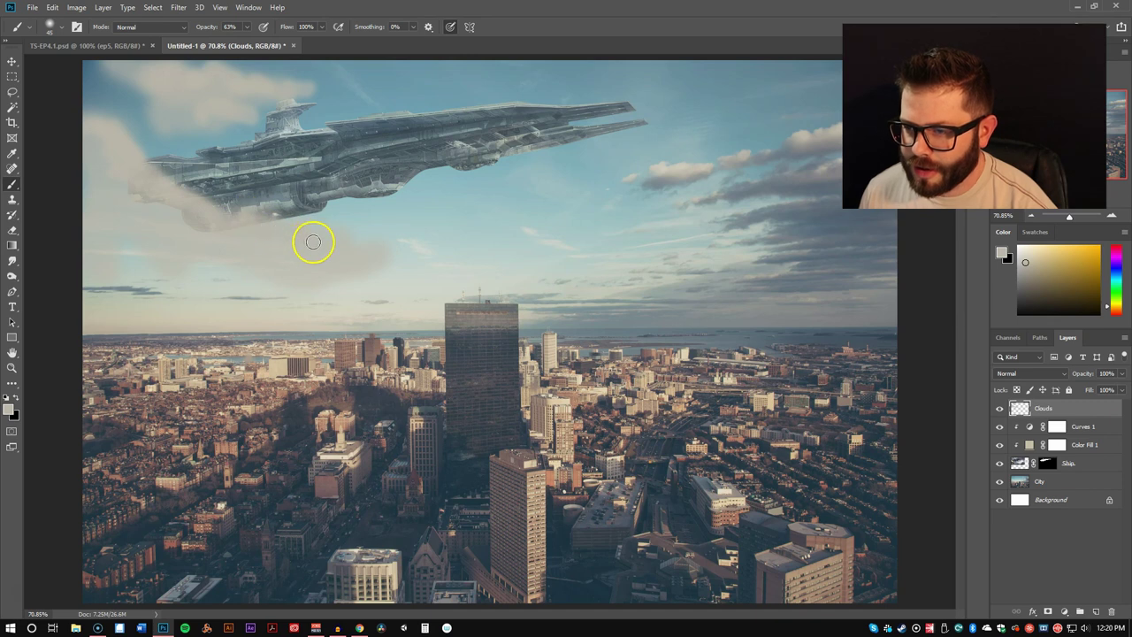
left_click_drag(95, 217, 215, 237)
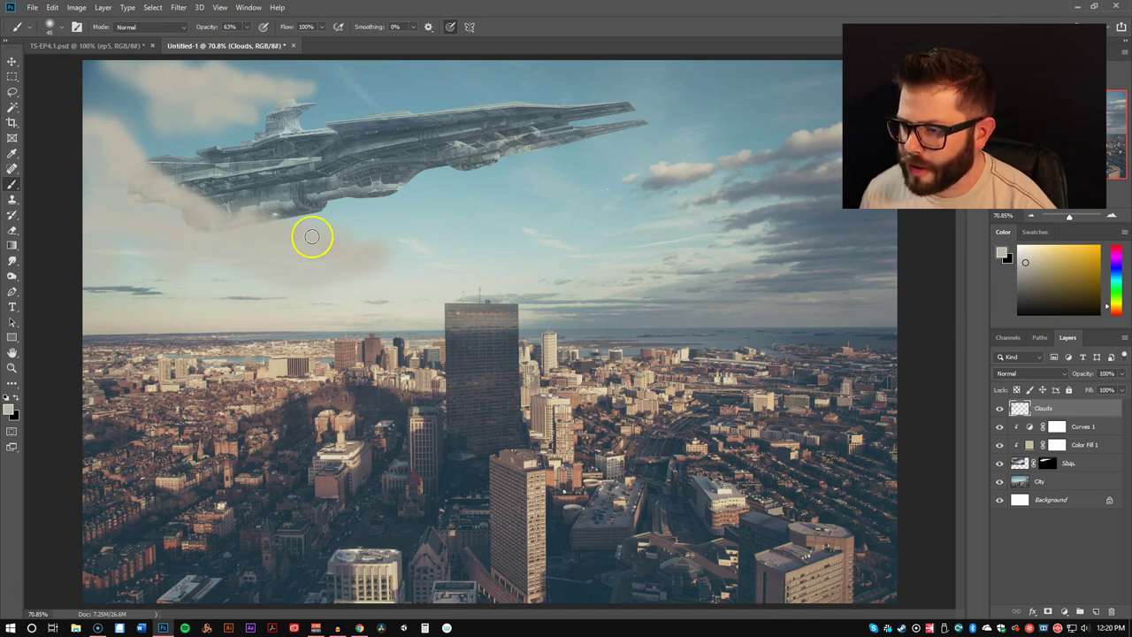
mouse_move(312, 236)
left_mouse_down()
mouse_move(234, 237)
mouse_move(151, 211)
left_mouse_up()
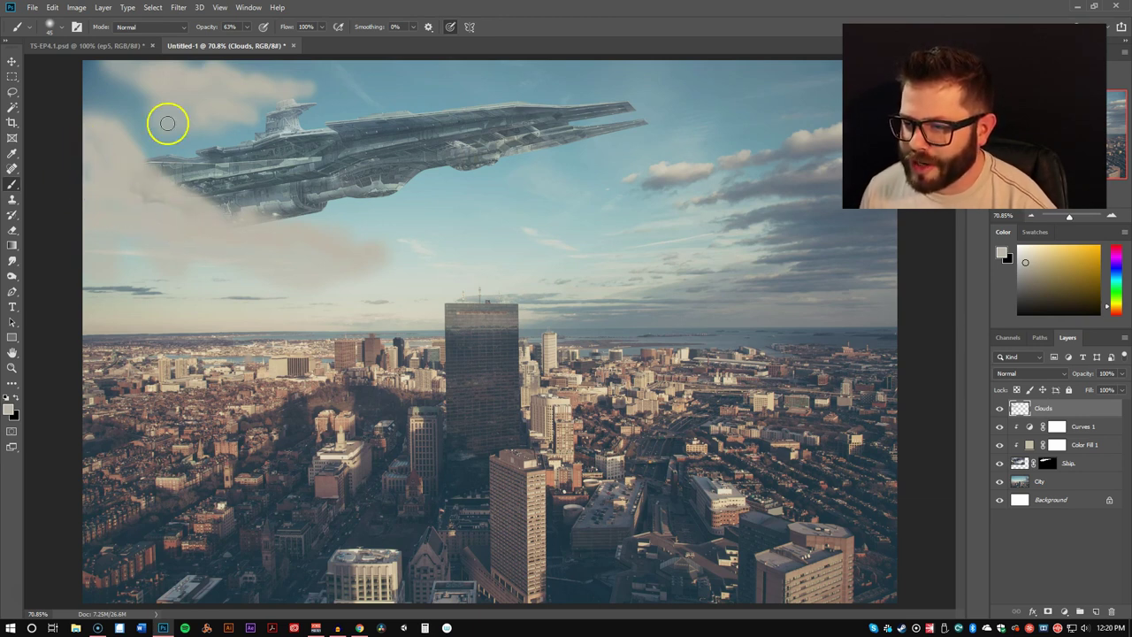
mouse_move(154, 89)
left_mouse_down()
mouse_move(75, 63)
mouse_move(158, 88)
mouse_move(135, 66)
left_mouse_up()
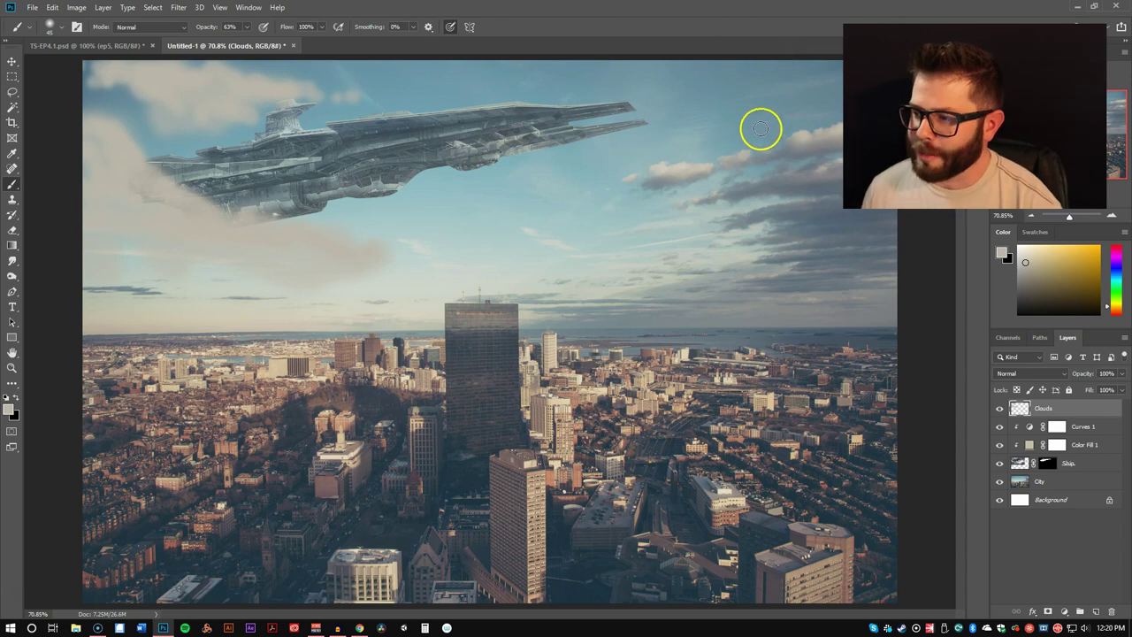
Sample a sky blue and shade the left cloud banks with darker strokes at 23% opacity.
key("i")
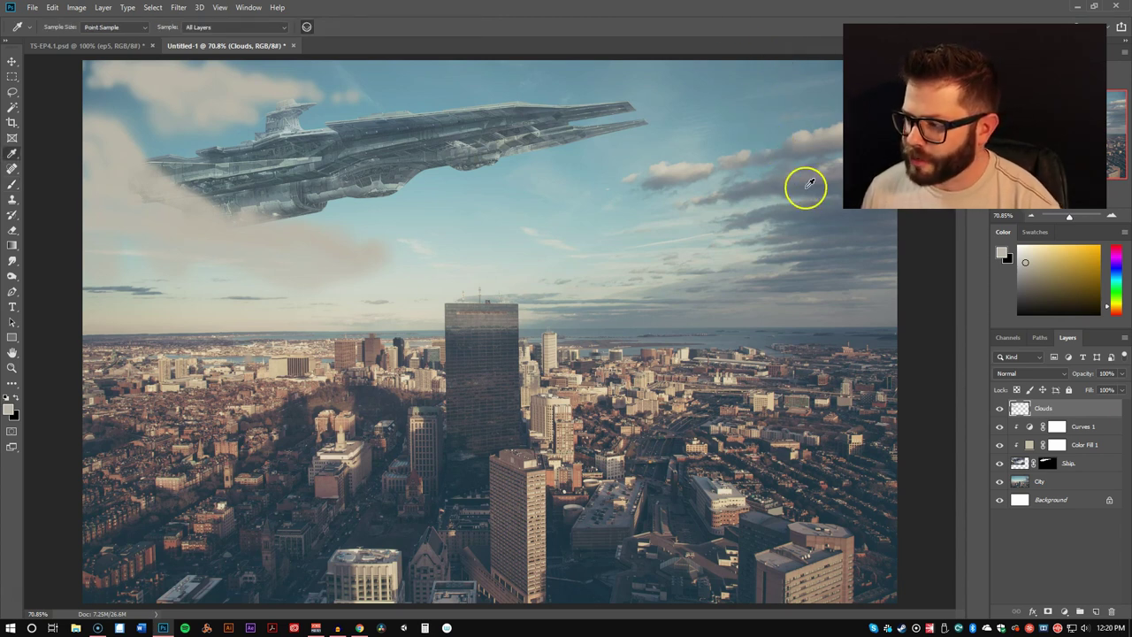
left_click_drag(806, 185, 808, 185)
key("b")
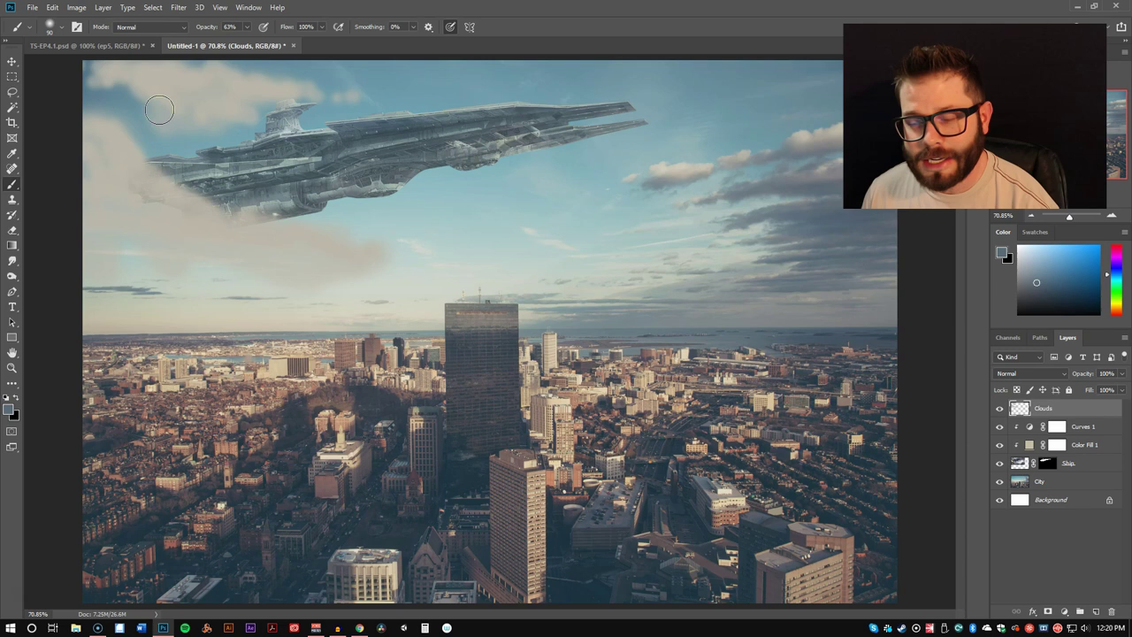
mouse_move(111, 79)
left_mouse_down()
mouse_move(141, 111)
mouse_move(195, 121)
mouse_move(253, 115)
mouse_move(70, 136)
mouse_move(89, 186)
mouse_move(207, 249)
mouse_move(102, 237)
mouse_move(180, 273)
mouse_move(324, 277)
mouse_move(119, 265)
mouse_move(82, 283)
mouse_move(92, 272)
mouse_move(141, 280)
mouse_move(135, 254)
mouse_move(162, 273)
mouse_move(121, 240)
mouse_move(81, 239)
mouse_move(69, 253)
mouse_move(92, 245)
mouse_move(66, 226)
mouse_move(79, 233)
mouse_move(129, 203)
left_mouse_up()
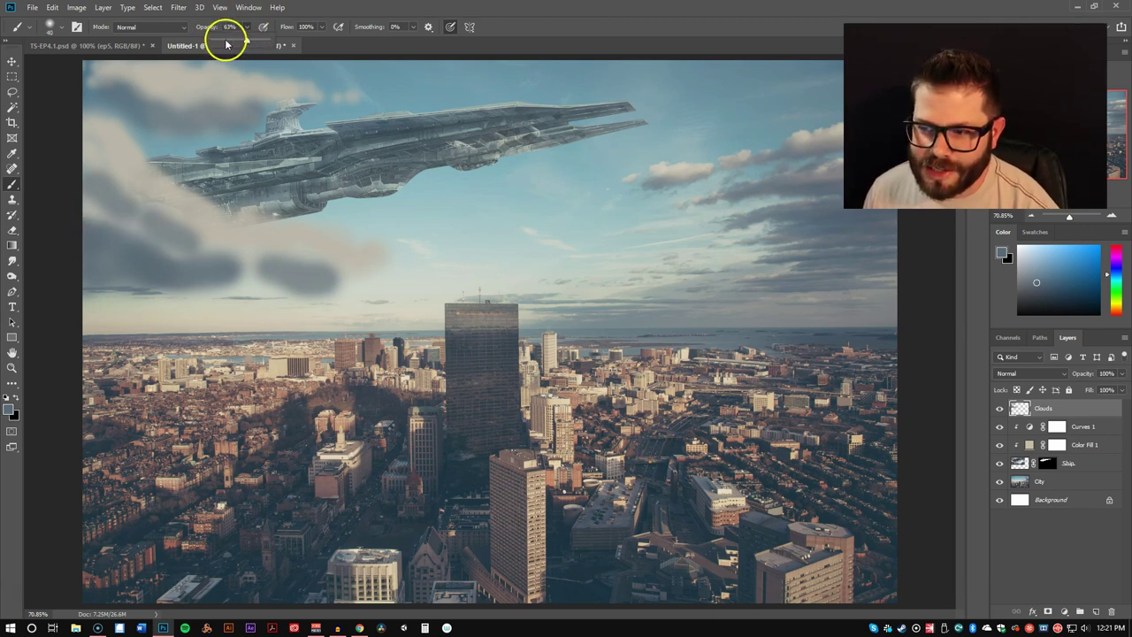
left_click_drag(226, 44, 225, 44)
mouse_move(98, 185)
left_mouse_down()
mouse_move(174, 234)
mouse_move(259, 265)
mouse_move(227, 281)
mouse_move(265, 266)
mouse_move(349, 283)
mouse_move(392, 267)
mouse_move(299, 254)
mouse_move(160, 197)
mouse_move(71, 177)
mouse_move(74, 197)
mouse_move(84, 185)
mouse_move(137, 186)
mouse_move(77, 164)
mouse_move(122, 200)
mouse_move(166, 212)
mouse_move(146, 197)
mouse_move(252, 244)
mouse_move(166, 103)
mouse_move(129, 79)
mouse_move(113, 83)
mouse_move(185, 86)
mouse_move(109, 66)
mouse_move(84, 68)
mouse_move(115, 88)
mouse_move(75, 80)
mouse_move(182, 72)
mouse_move(157, 98)
mouse_move(235, 108)
mouse_move(181, 114)
mouse_move(129, 95)
mouse_move(89, 98)
mouse_move(85, 63)
mouse_move(85, 85)
mouse_move(104, 82)
mouse_move(83, 81)
mouse_move(82, 131)
mouse_move(114, 143)
mouse_move(79, 136)
mouse_move(140, 155)
left_mouse_up()
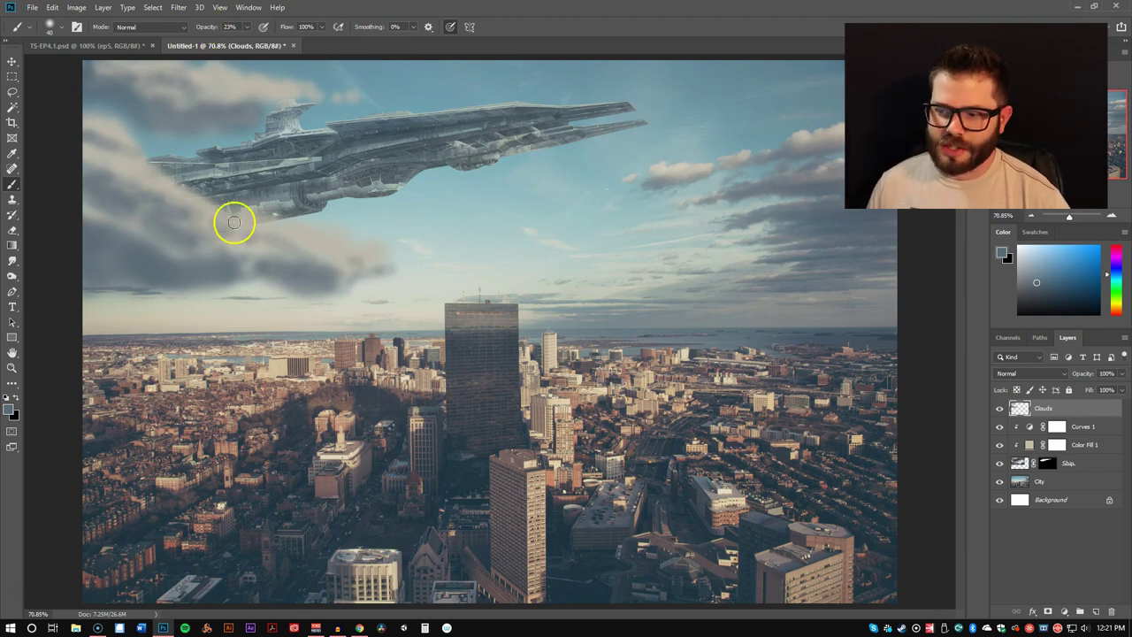
Apply Filter > Blur > Gaussian Blur with an 8.6-pixel radius to the painted clouds.
left_click(180, 7)
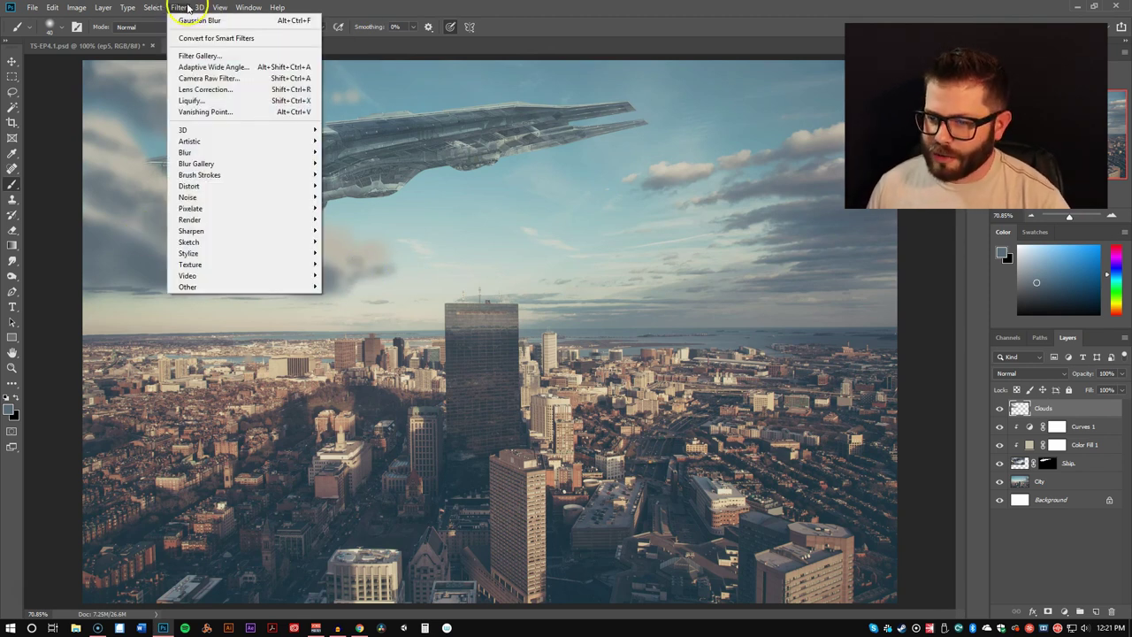
mouse_move(218, 163)
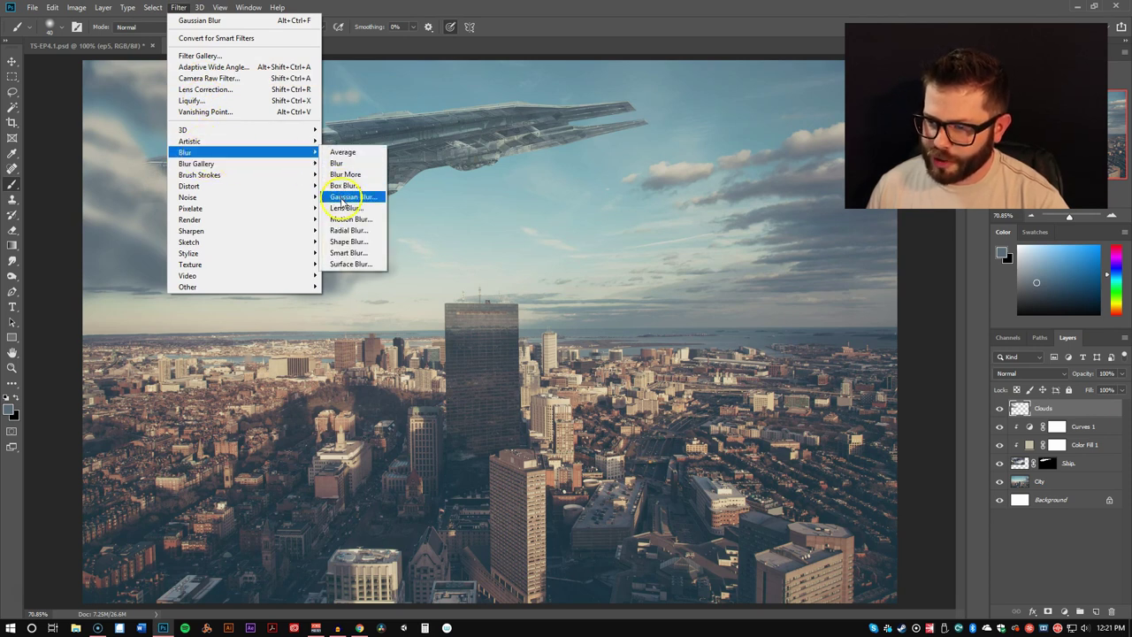
left_click(344, 197)
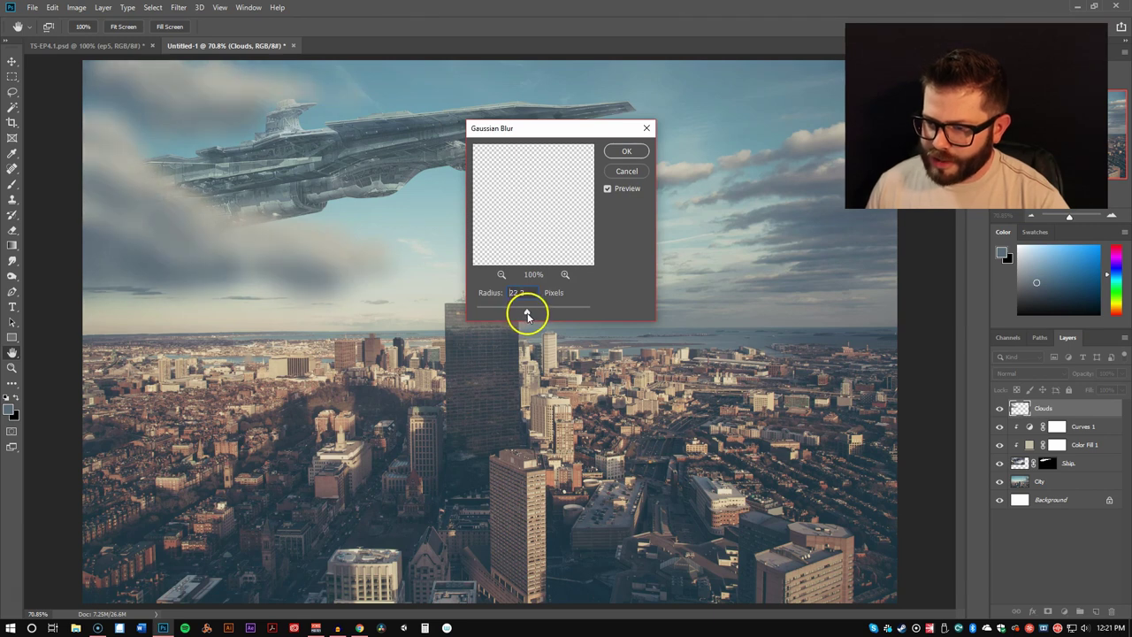
left_click_drag(527, 316, 524, 319)
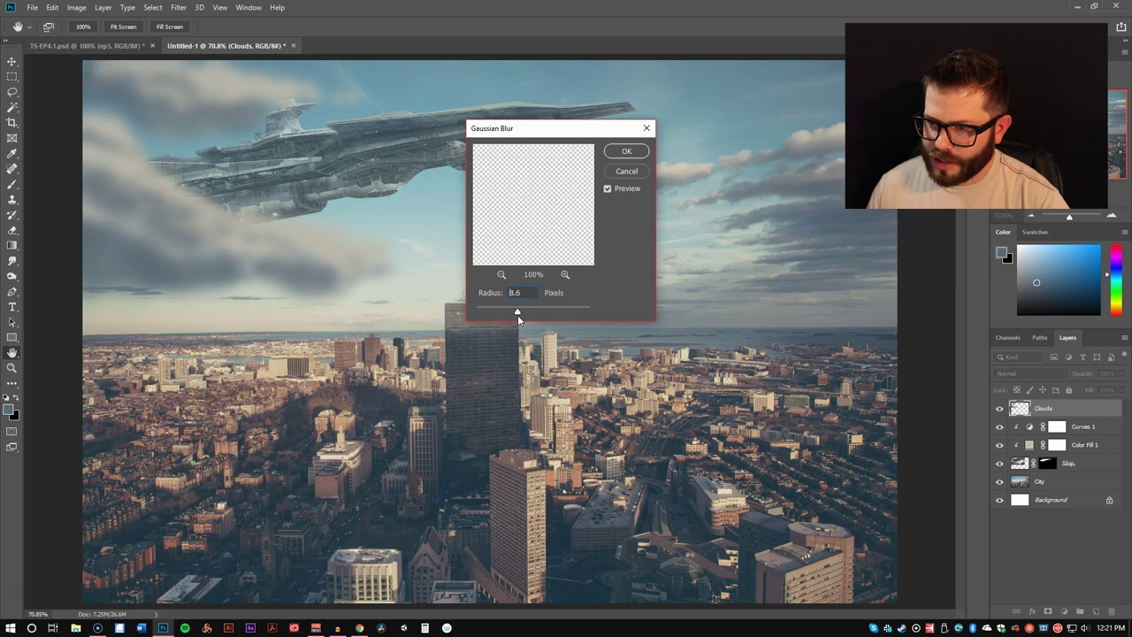
left_click(626, 151)
Erase the blurred clouds over the ship's left end using a soft round Eraser tip.
key("e")
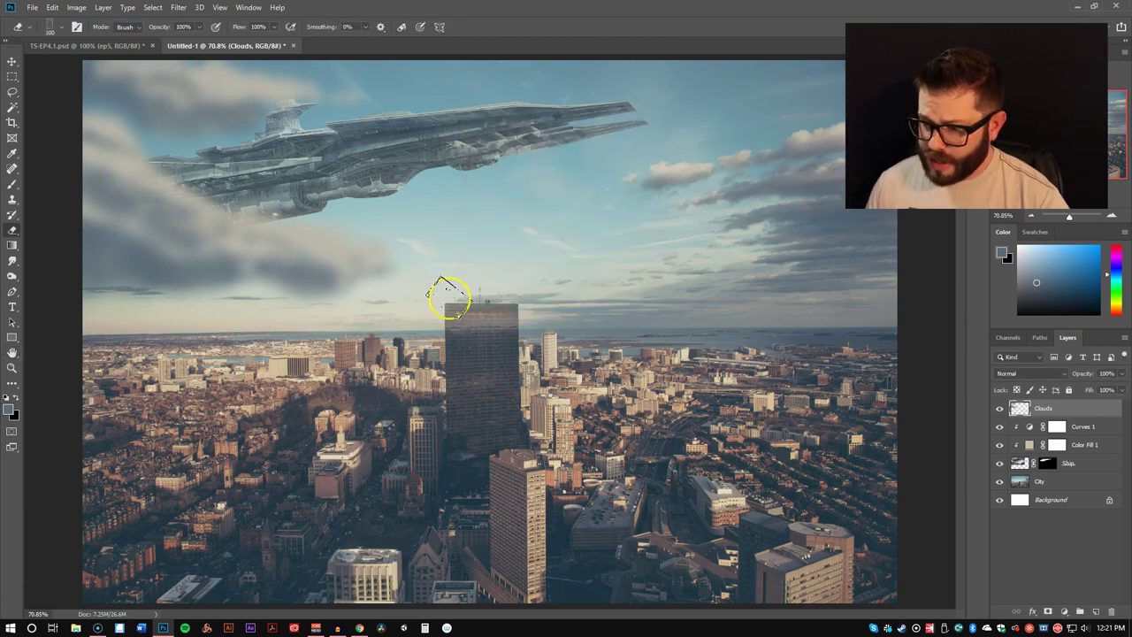
right_click(370, 312)
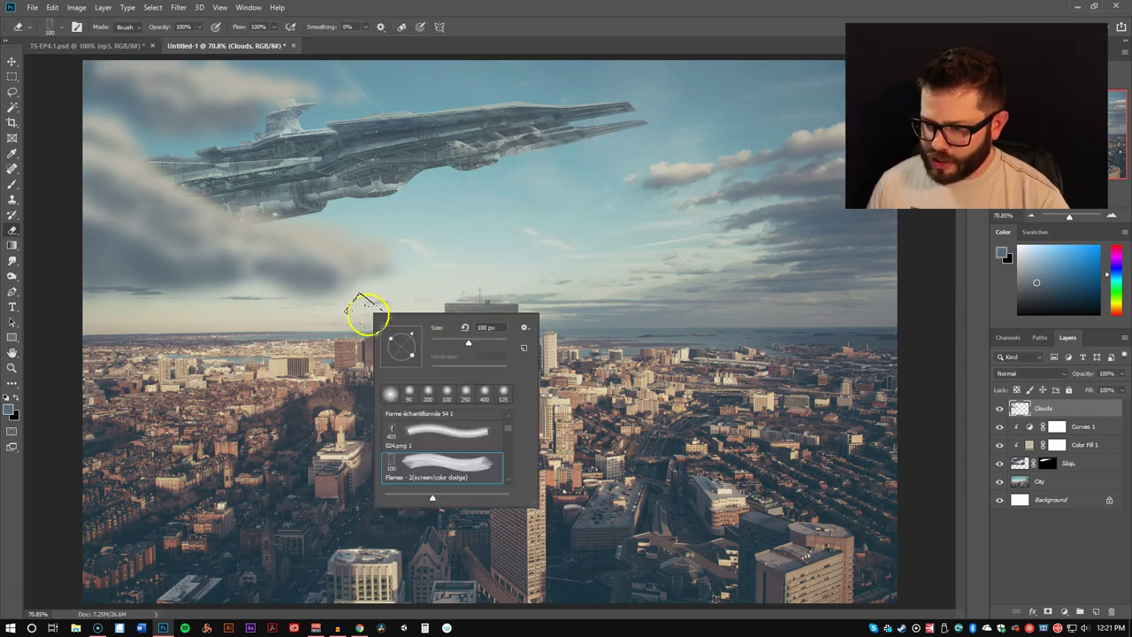
left_click(389, 395)
left_click(306, 324)
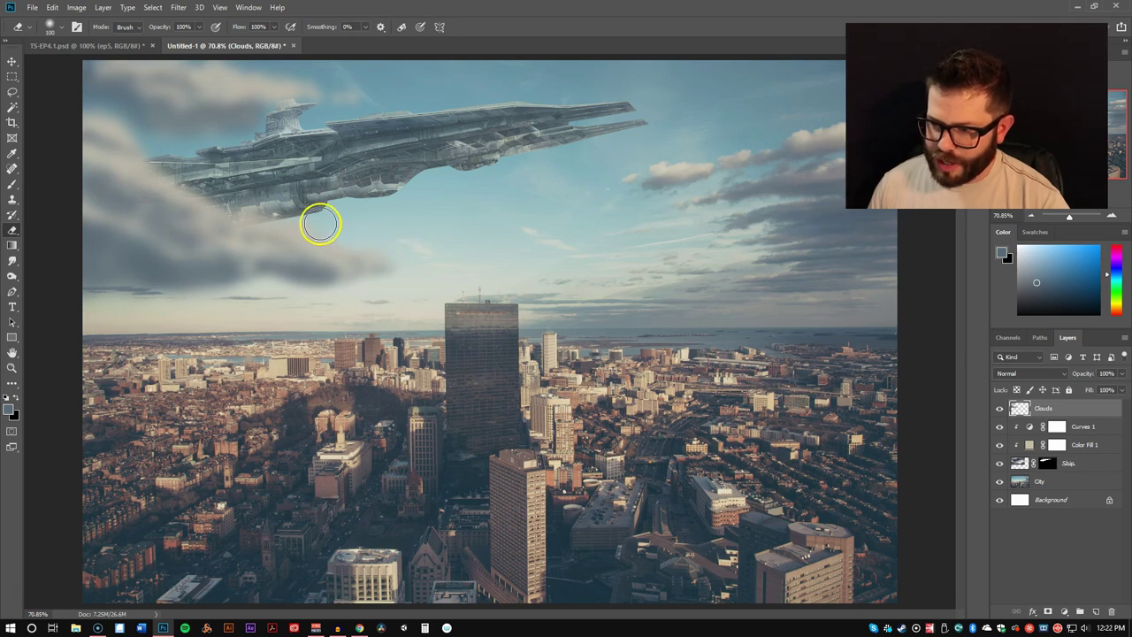
mouse_move(222, 180)
left_mouse_down()
mouse_move(159, 126)
mouse_move(146, 153)
left_mouse_up()
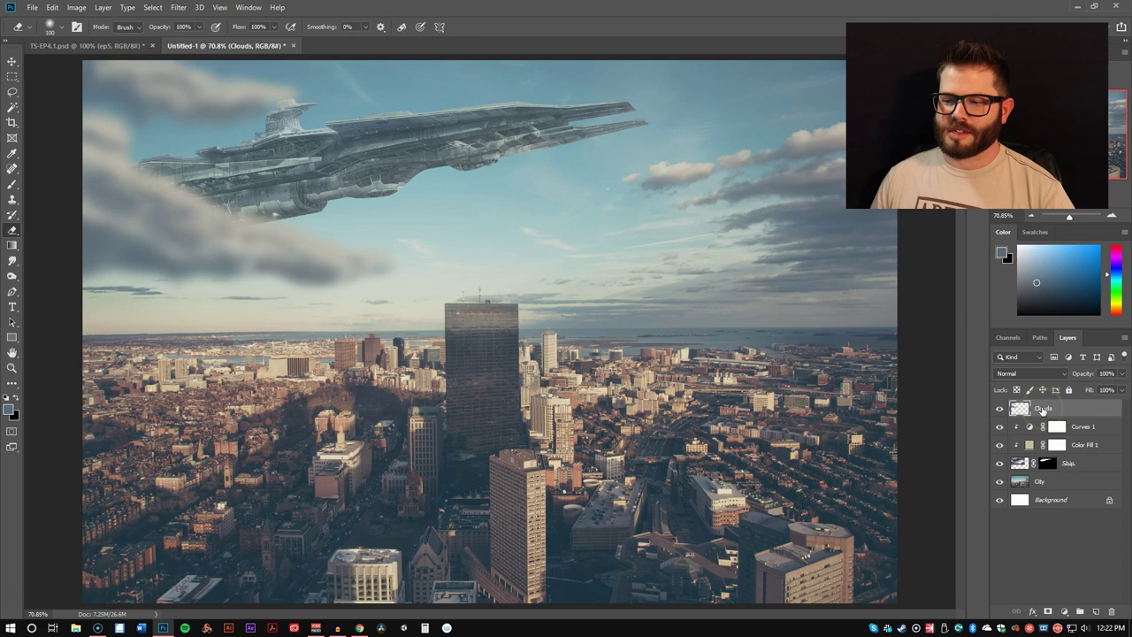
left_click_drag(1023, 411, 1069, 405)
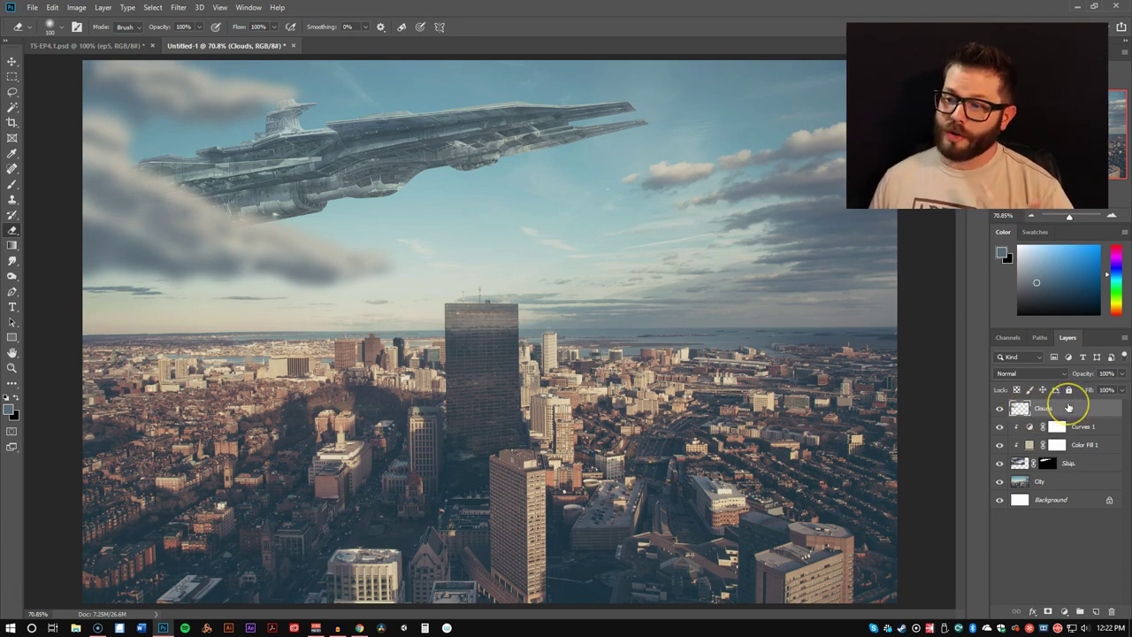